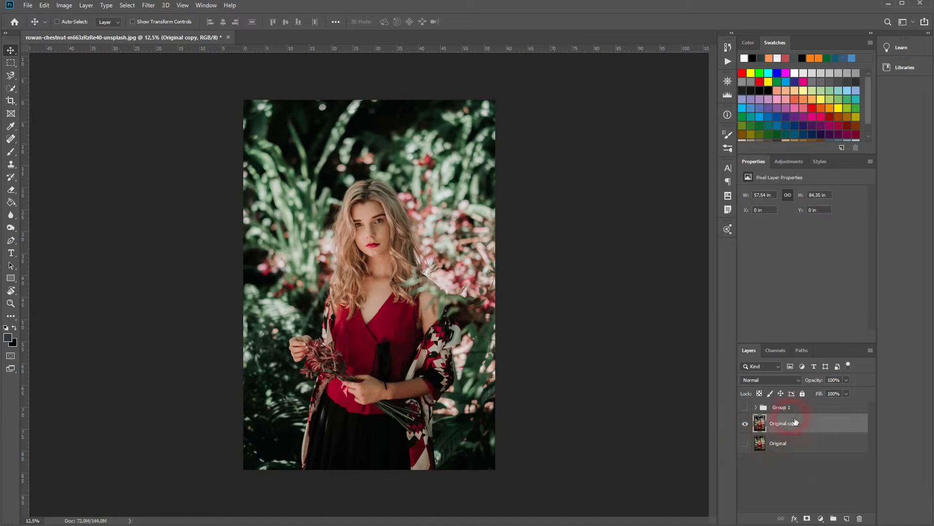
Compare the photo with and without the Group 1 effect and review the group's adjustment layers, leaving the group hidden
left_click(745, 407)
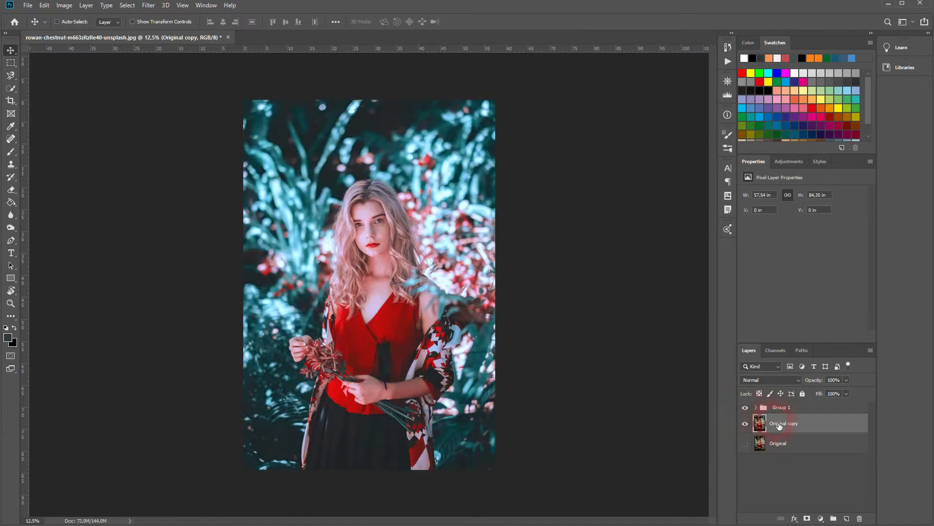
left_click(745, 407)
left_click(745, 407)
left_click(756, 408)
scroll(793, 445, "down", 2)
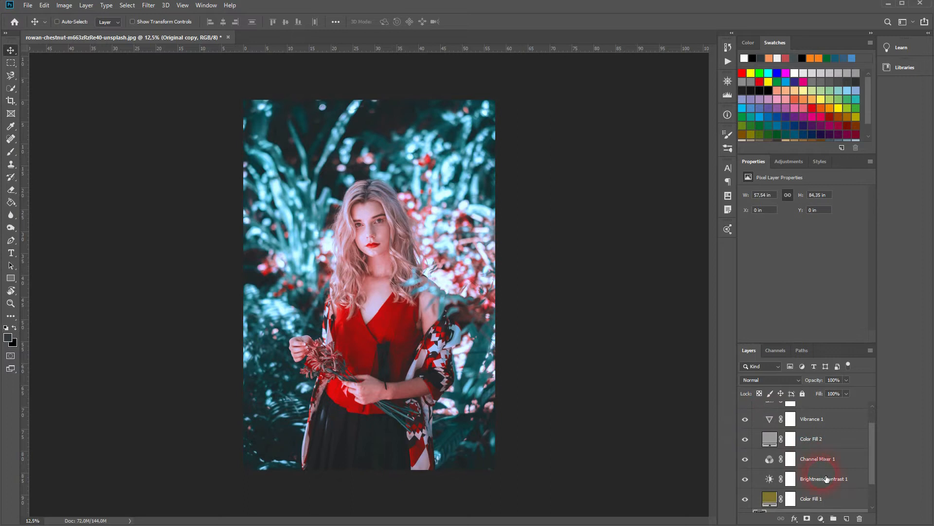
scroll(803, 463, "down", 2)
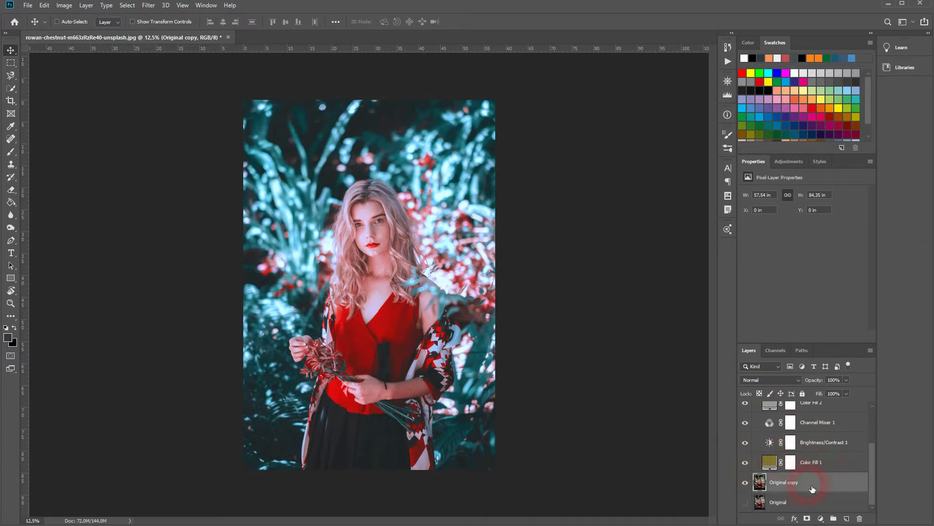
scroll(779, 447, "up", 2)
scroll(760, 418, "up", 2)
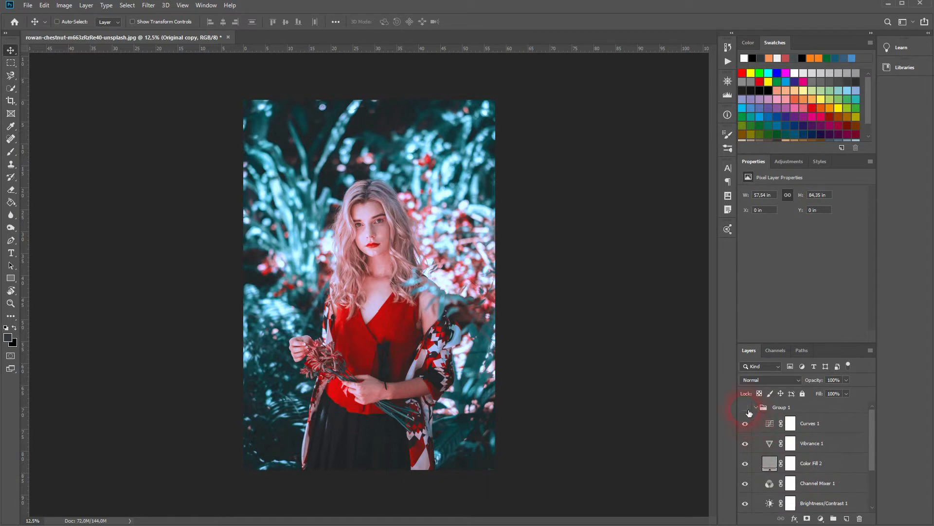
left_click(747, 408)
scroll(821, 443, "down", 3)
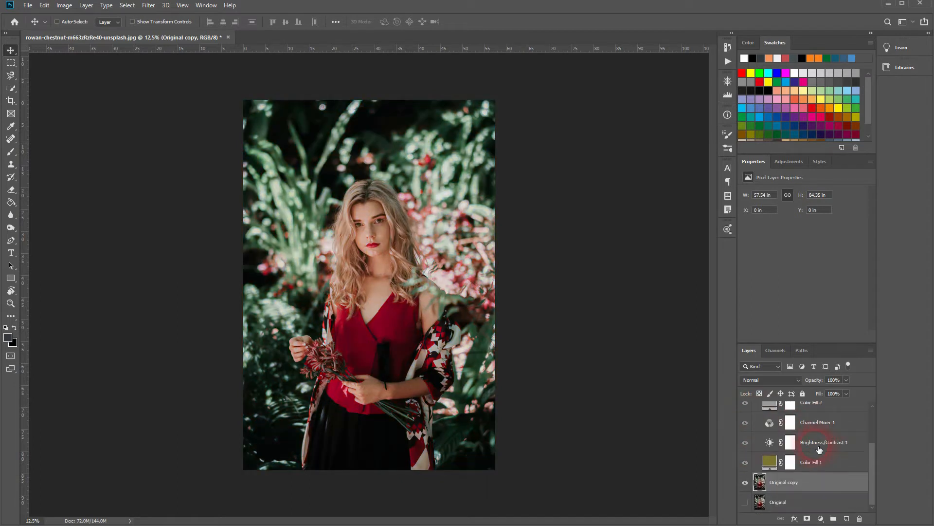
Add a Solid Color fill layer in dark yellow #937200 directly above the Original copy layer
left_click(820, 519)
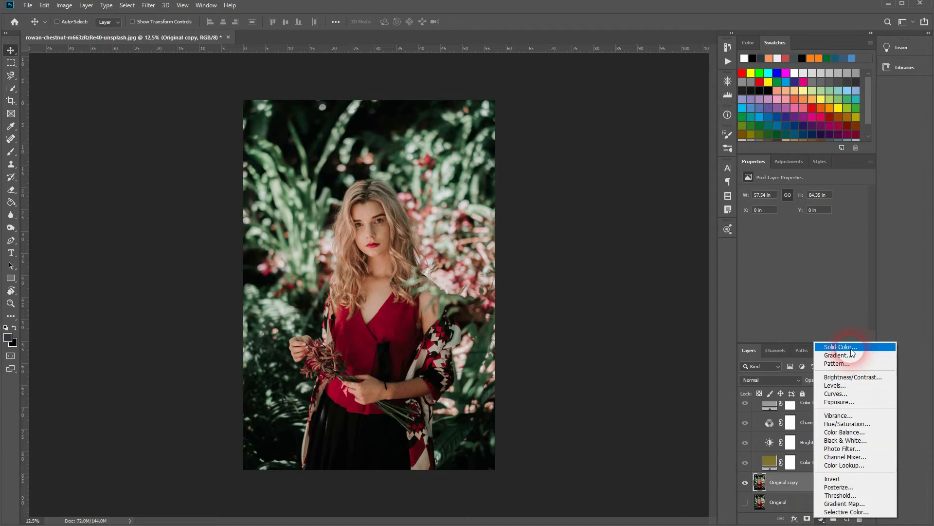
left_click(842, 347)
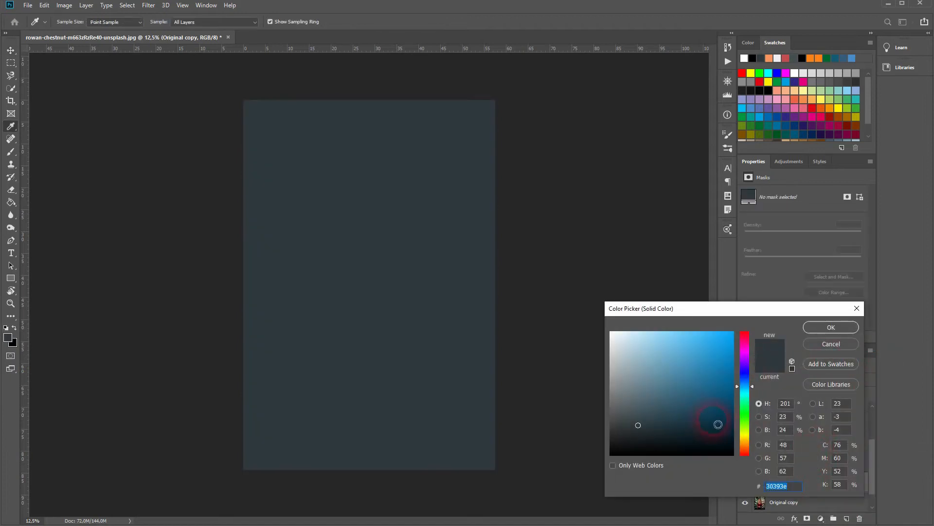
left_click(744, 436)
left_click_drag(719, 406, 756, 389)
left_click(752, 437)
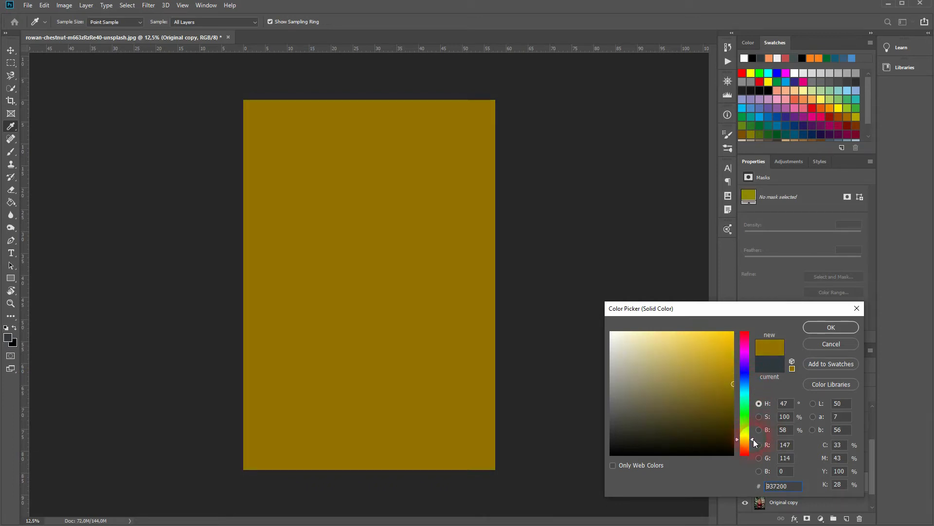
left_click(831, 327)
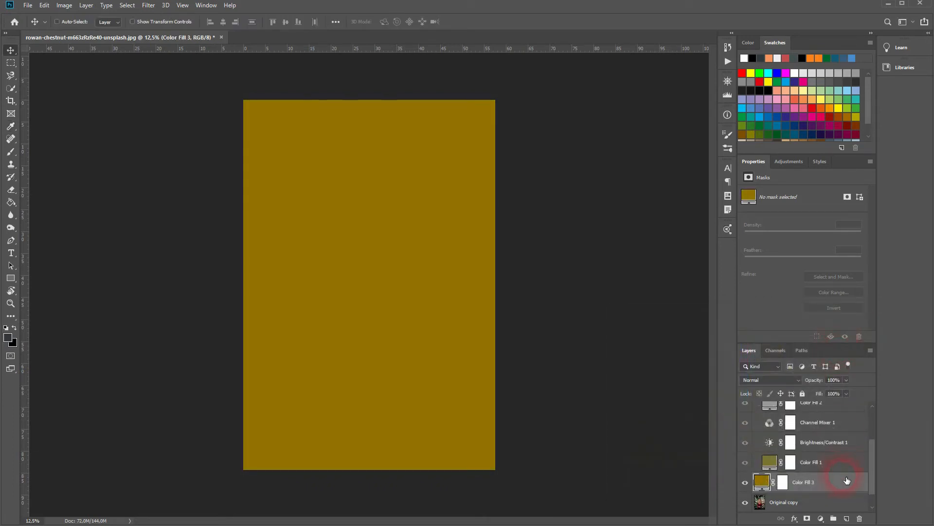
Change the new fill layer's color to #938300 and set its blend mode to Overlay
double_click(761, 485)
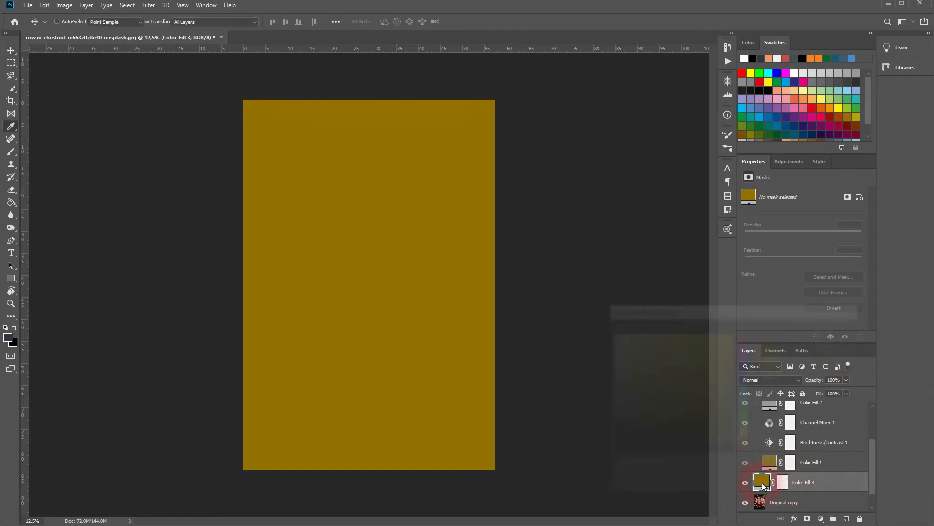
left_click_drag(753, 436, 753, 437)
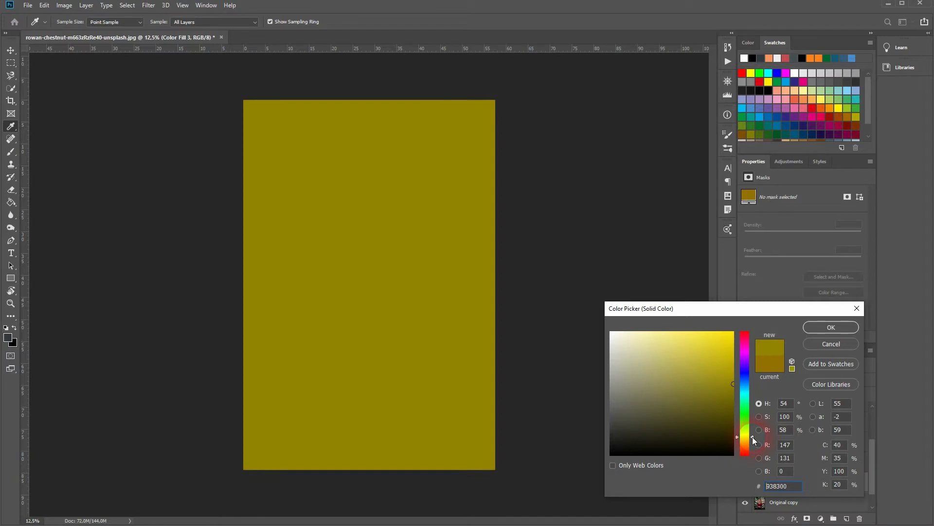
left_click(823, 325)
left_click(852, 483)
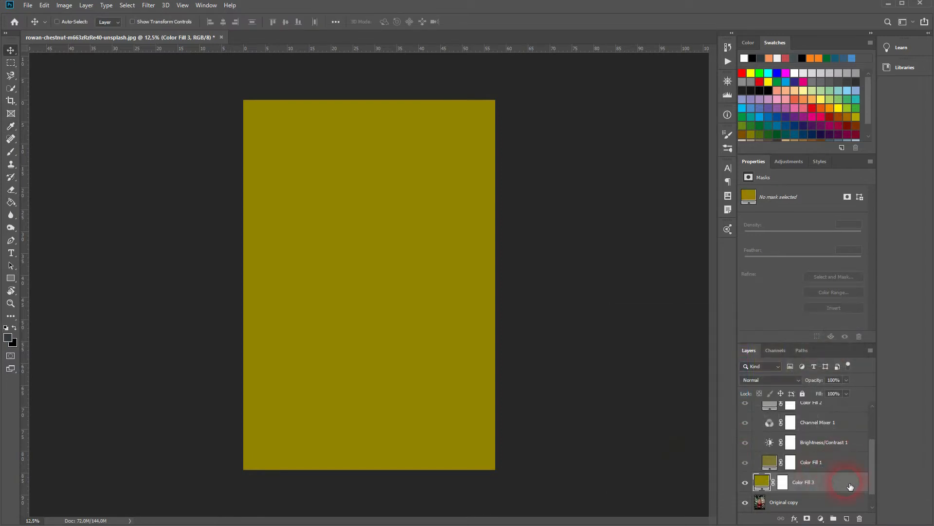
left_click(776, 380)
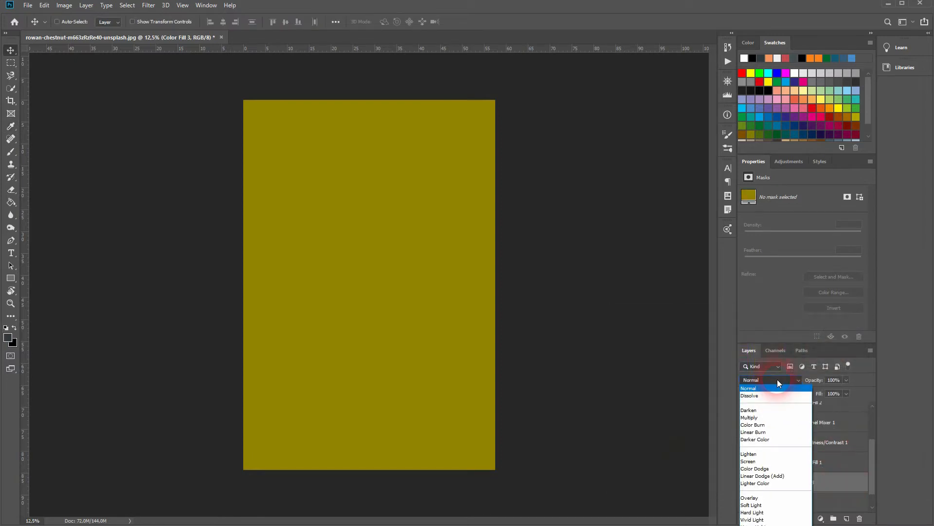
left_click(783, 498)
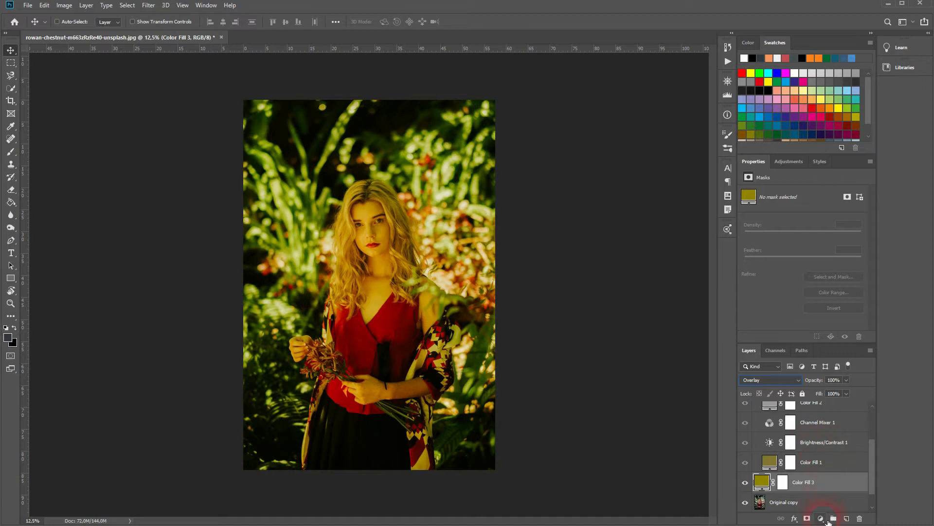
Add a Brightness/Contrast adjustment above the new color fill with Brightness 21 and Contrast -12, using Brightness/Contrast 1 as reference
left_click(827, 519)
left_click(844, 388)
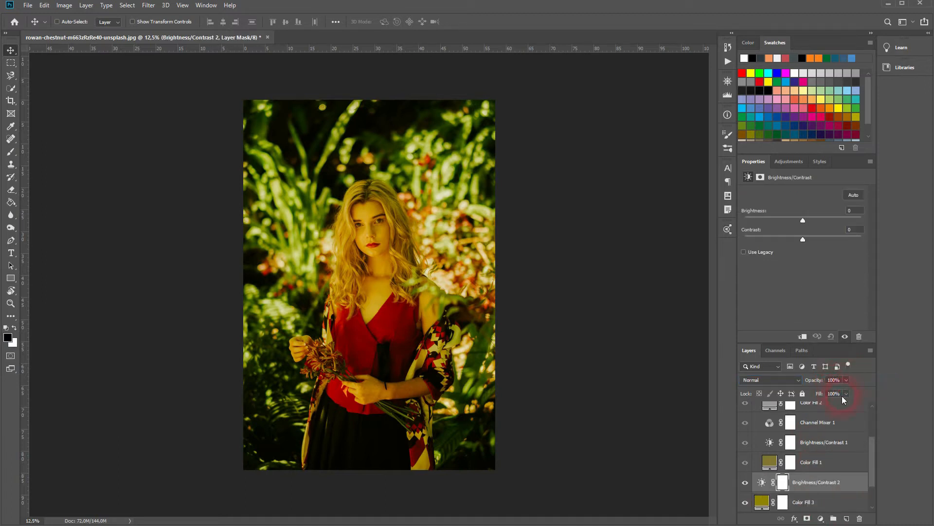
left_click_drag(802, 221, 810, 222)
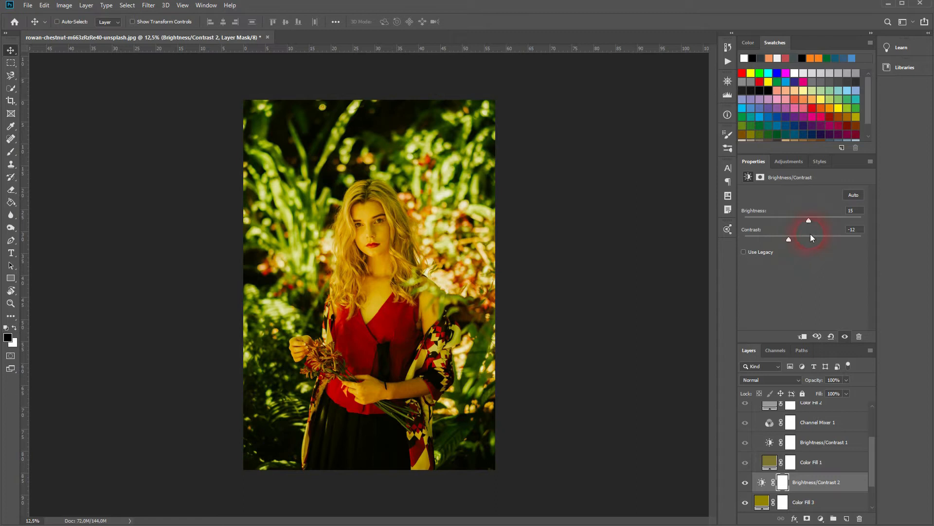
left_click(841, 445)
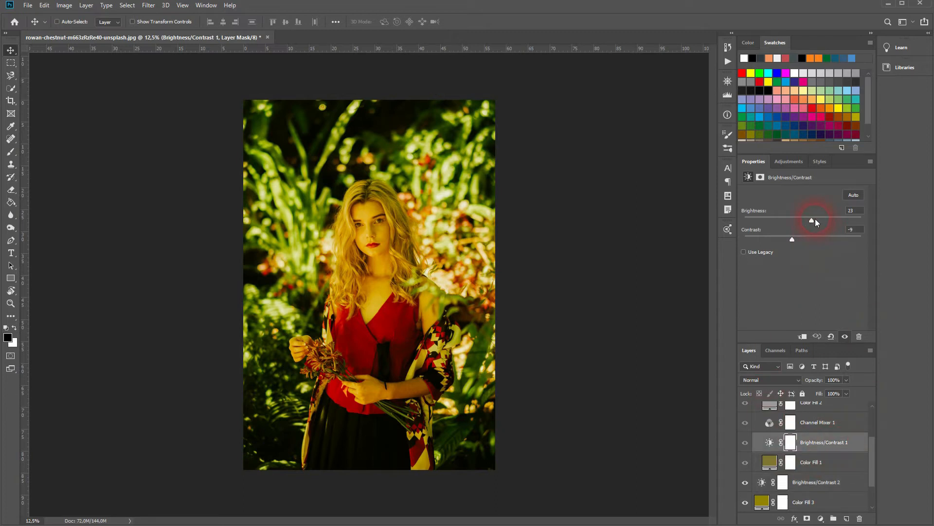
left_click(816, 482)
left_click(809, 221)
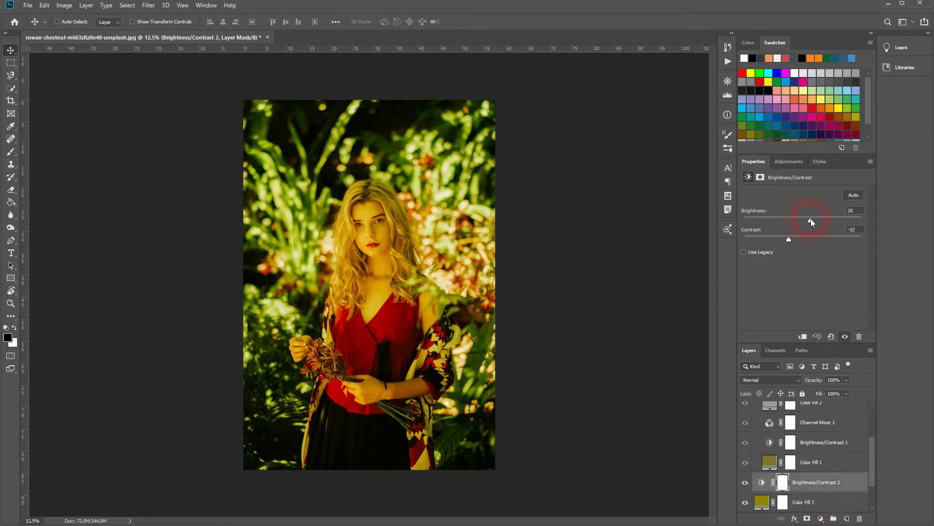
Add a Channel Mixer adjustment layer above the new Brightness/Contrast layer and set its output channel to Red
left_click(821, 518)
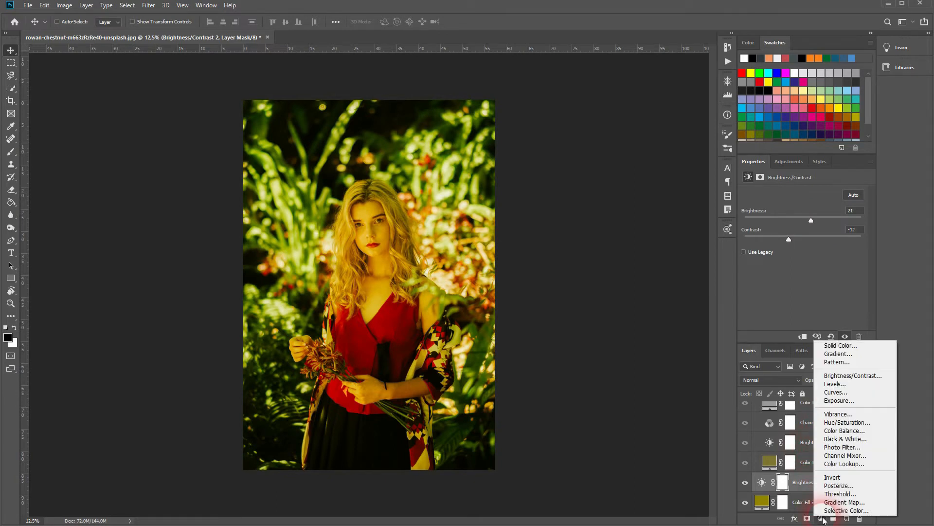
left_click(853, 456)
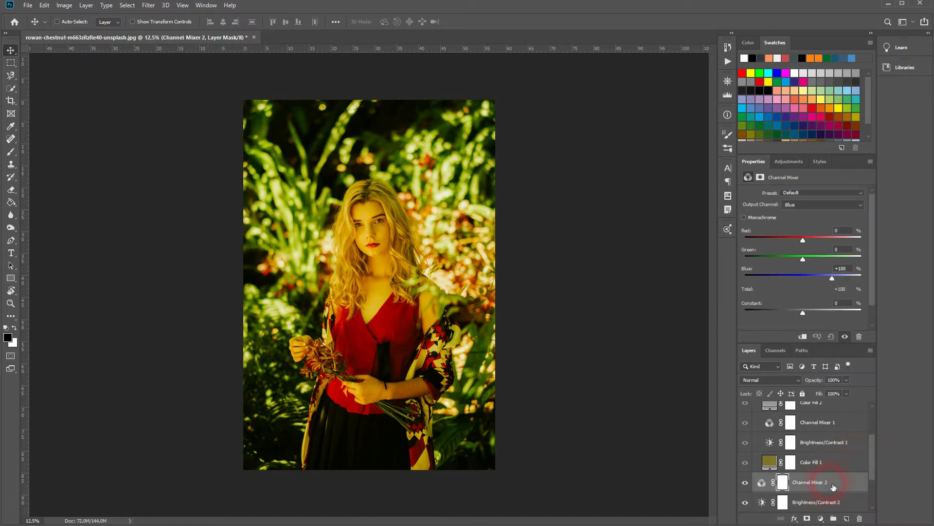
left_click(792, 214)
left_click(809, 217)
Set the new Channel Mixer's Red output to Red +113, Green -25 and Blue +15, checking against Channel Mixer 1
left_click(822, 431)
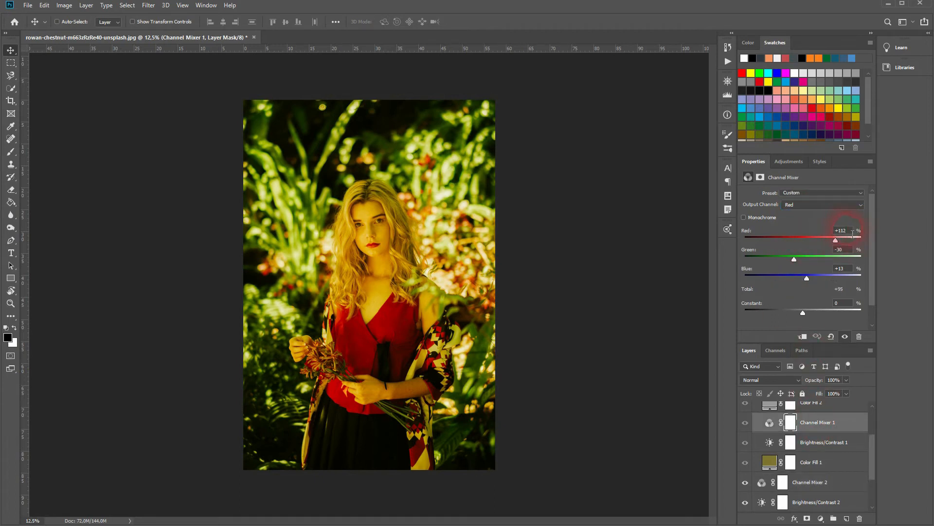
left_click(830, 489)
left_click_drag(836, 239, 830, 239)
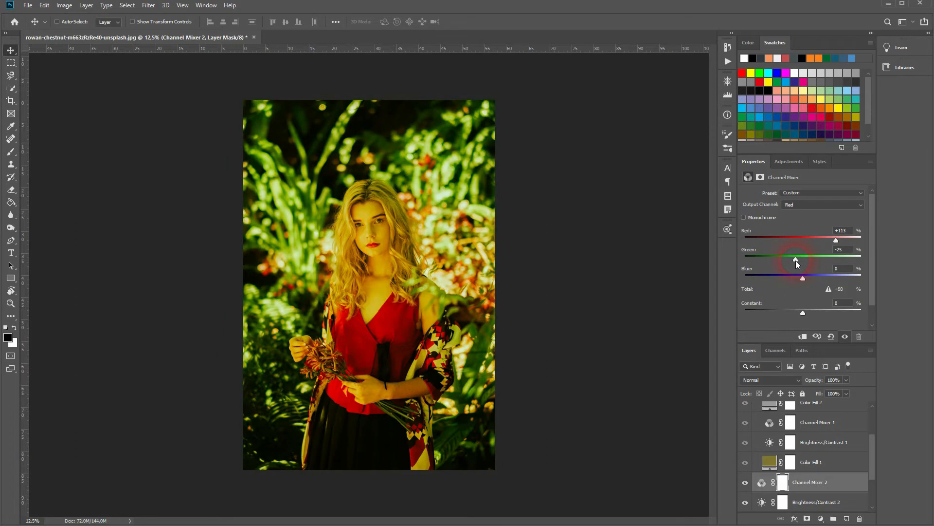
left_click_drag(803, 278, 806, 277)
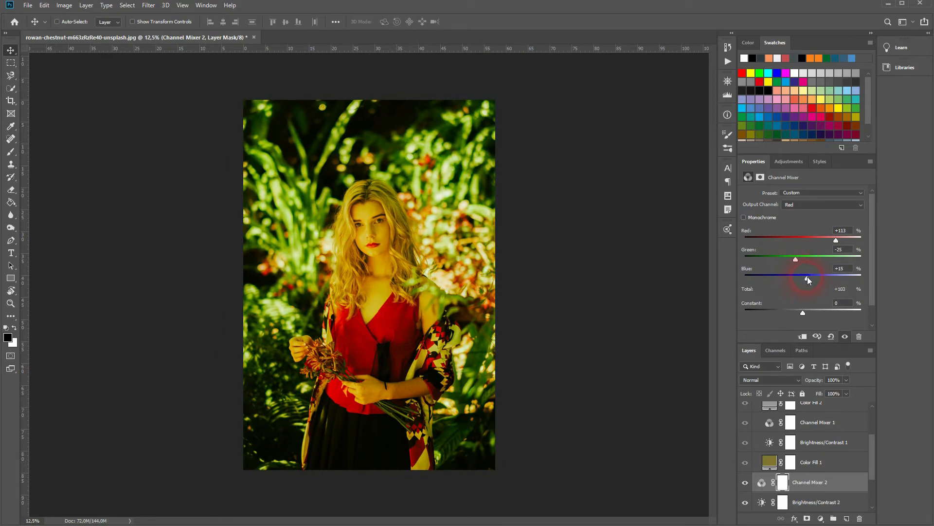
left_click(822, 429)
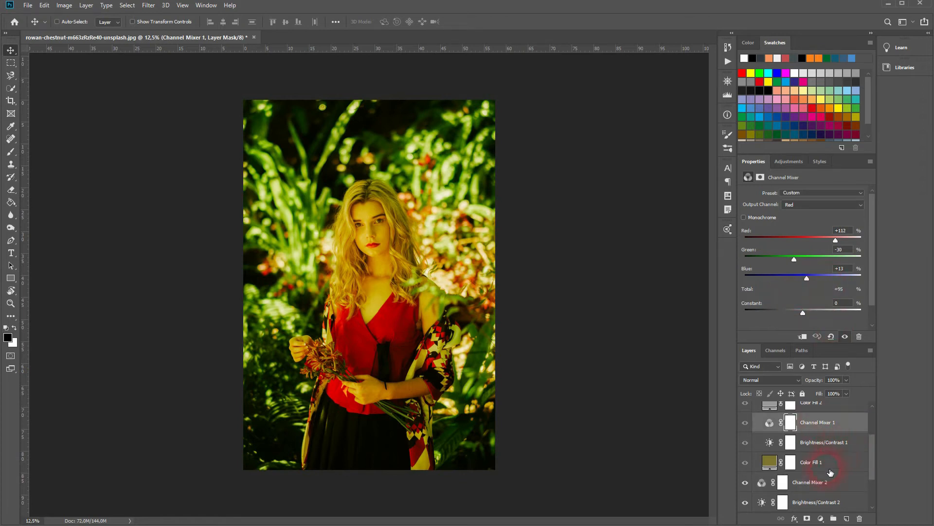
left_click(830, 481)
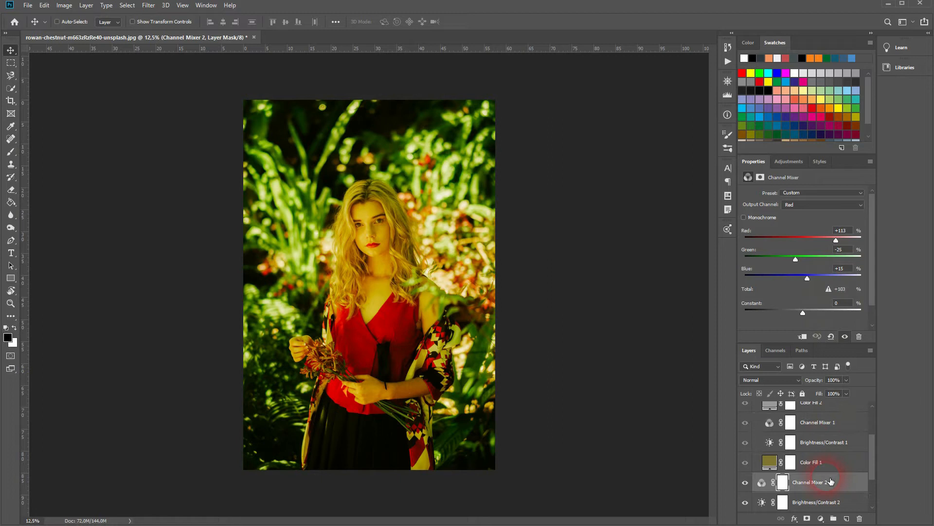
Set the new Channel Mixer's Green output to Red +15, Green +70 and Blue +12, checking against Channel Mixer 1
left_click(833, 204)
left_click(834, 220)
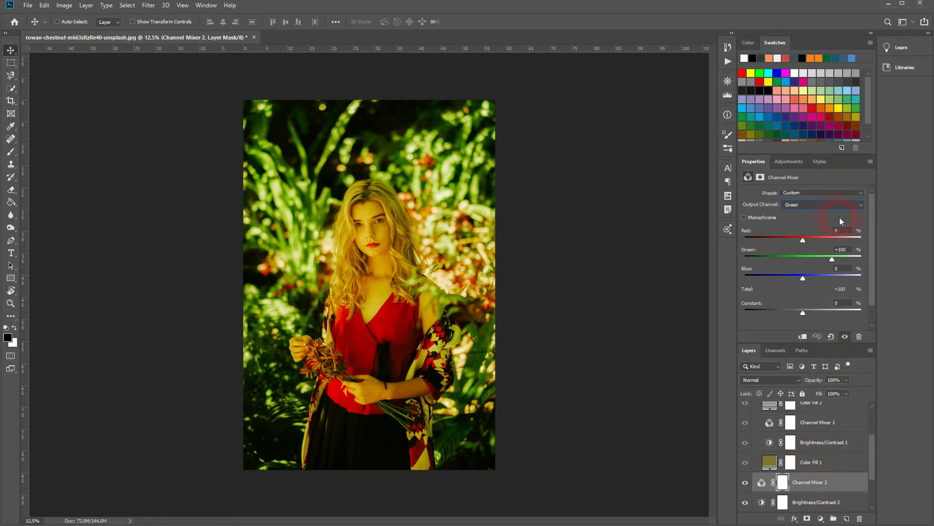
left_click(823, 422)
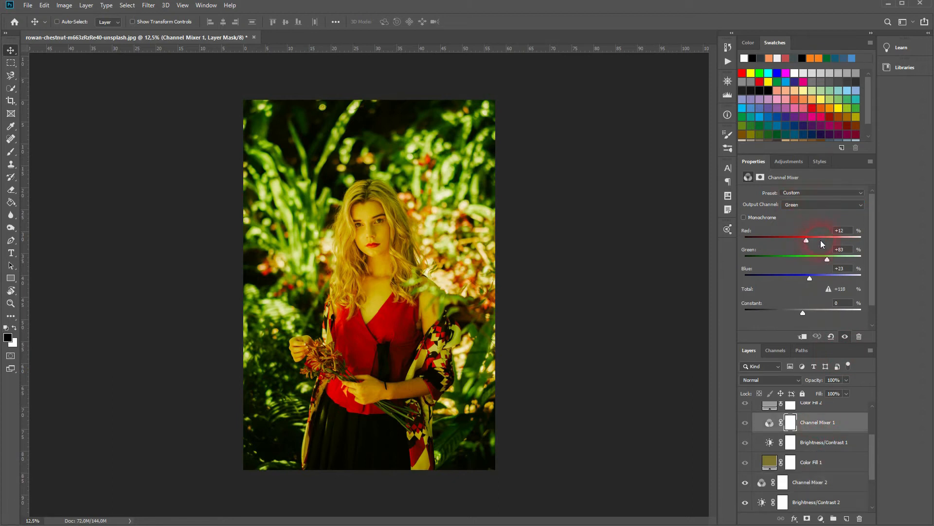
left_click(851, 232)
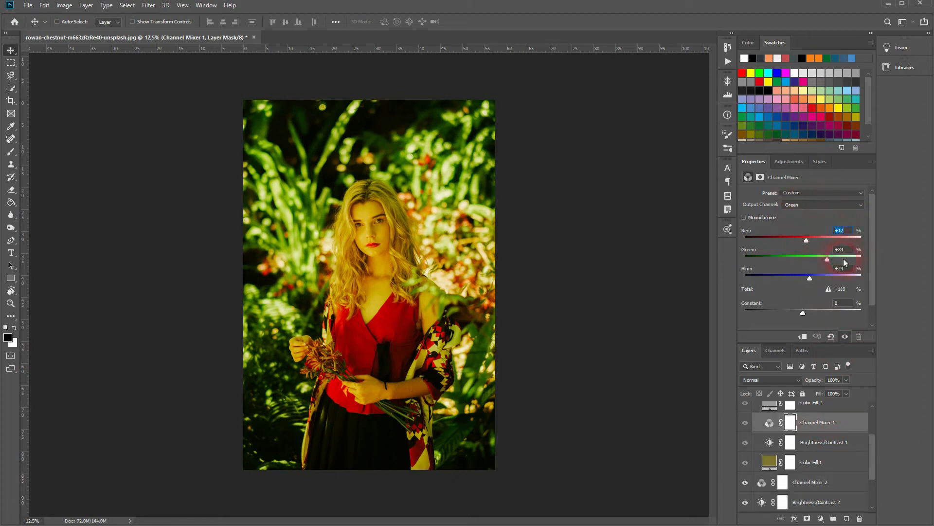
left_click(820, 483)
left_click_drag(801, 241, 819, 260)
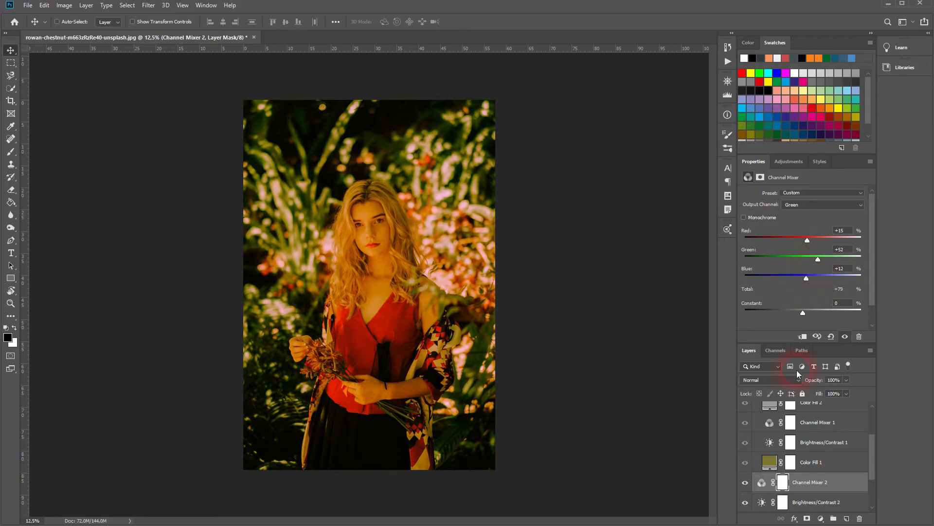
left_click(827, 427)
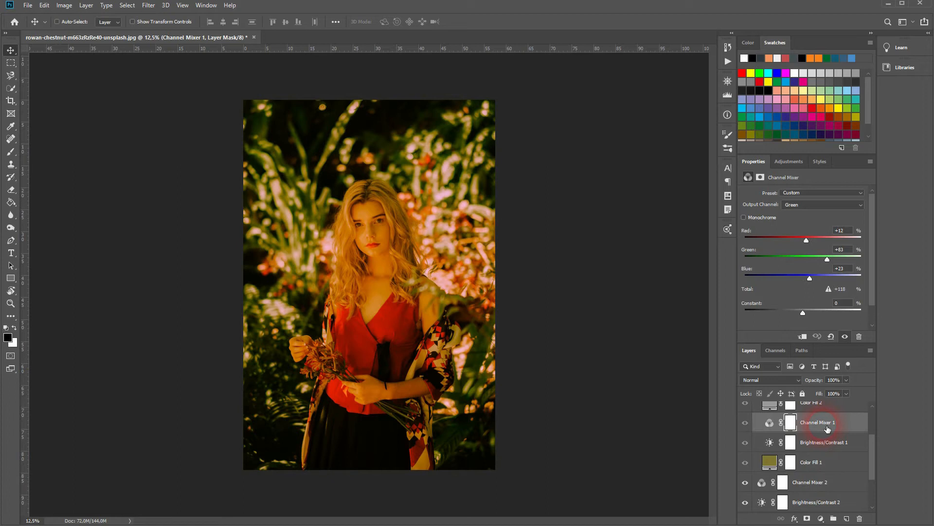
left_click(833, 480)
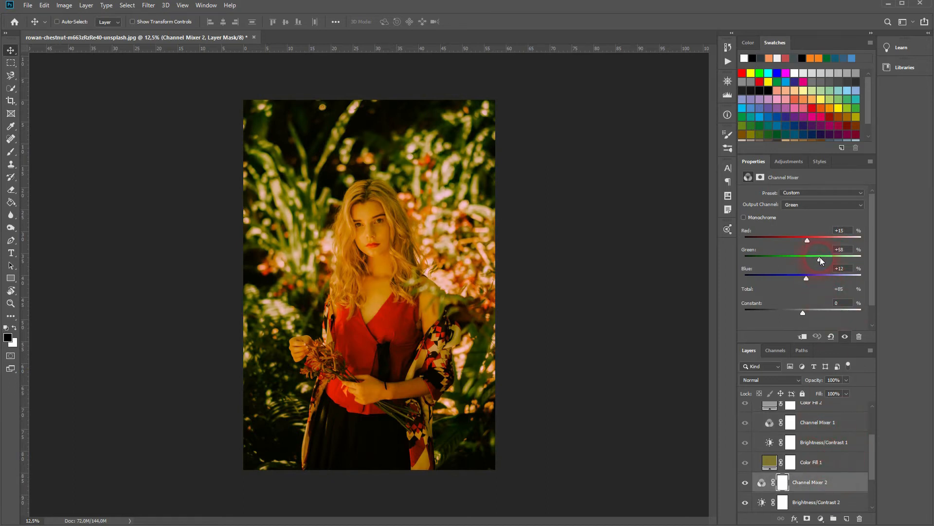
left_click_drag(820, 258, 824, 259)
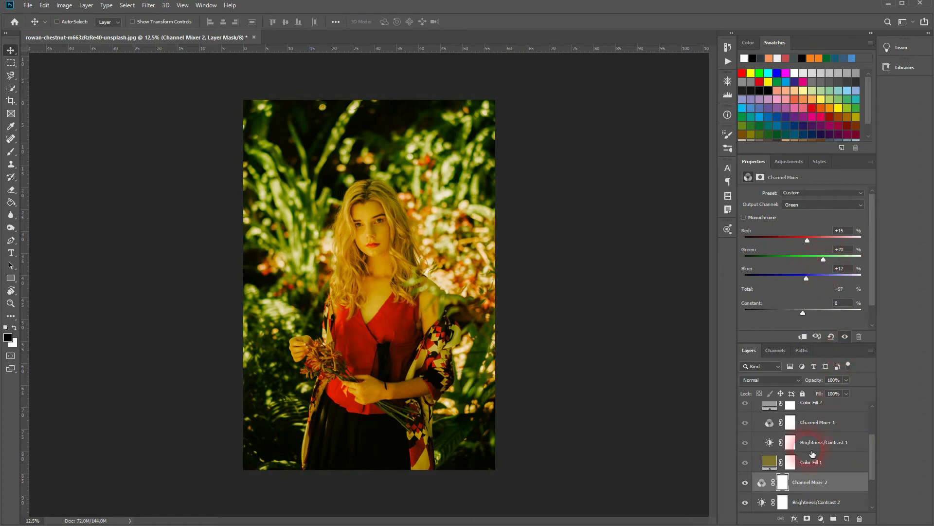
Set the Blue output of Channel Mixer 2 to Red +10, Green +83 and Blue +83, checking against Channel Mixer 1
left_click(808, 203)
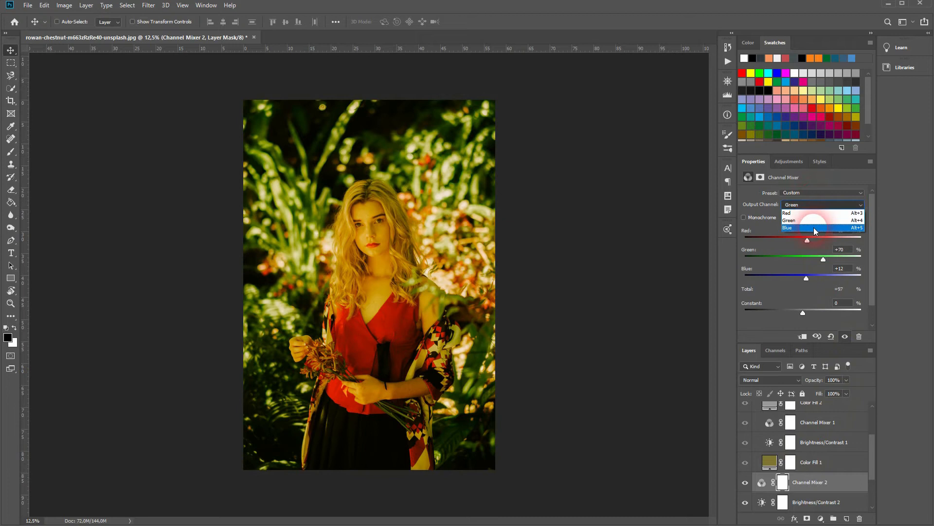
left_click(812, 230)
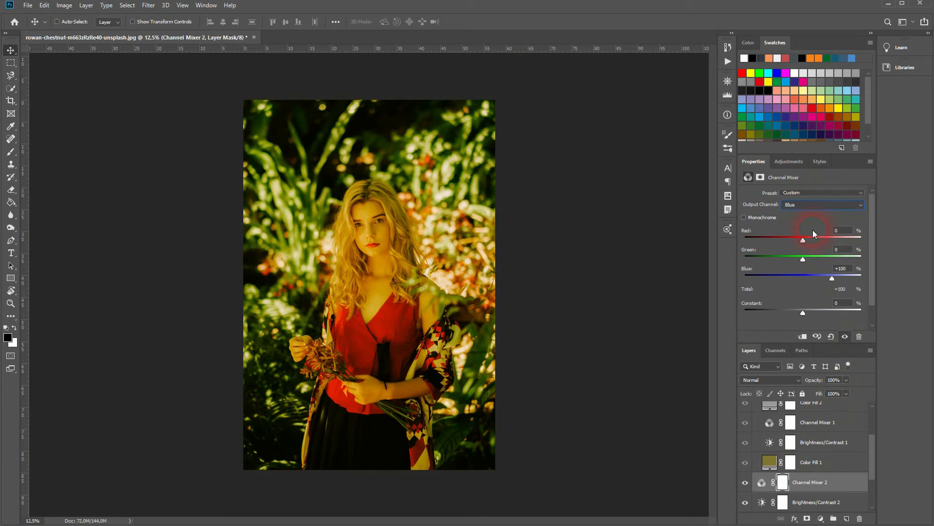
left_click(829, 423)
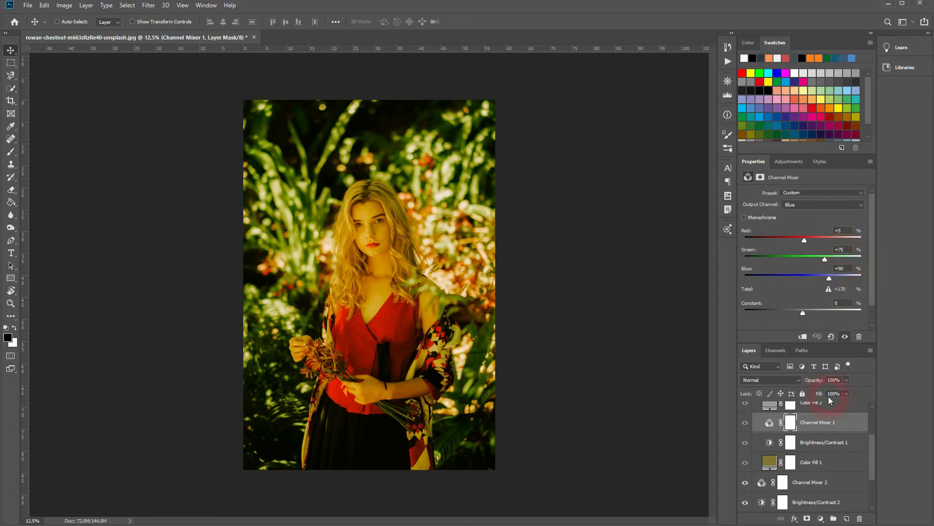
left_click(826, 488)
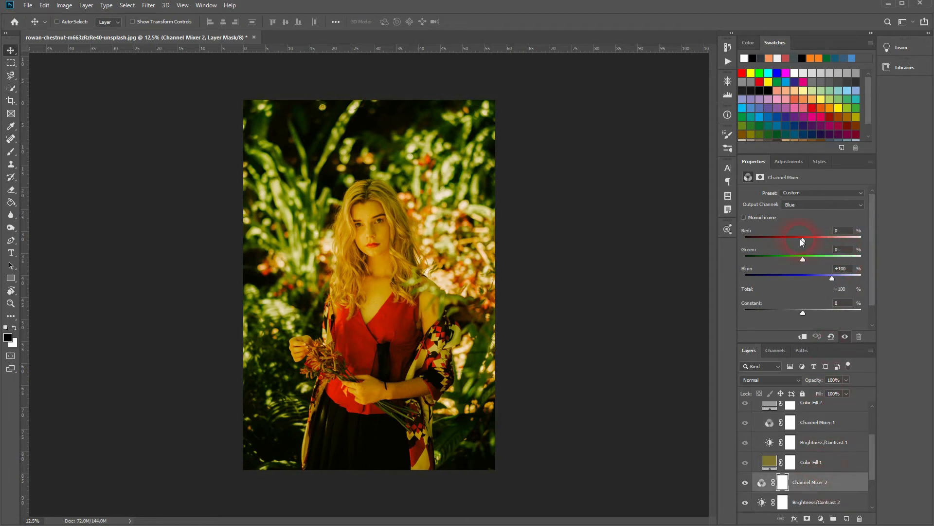
left_click_drag(802, 238, 806, 238)
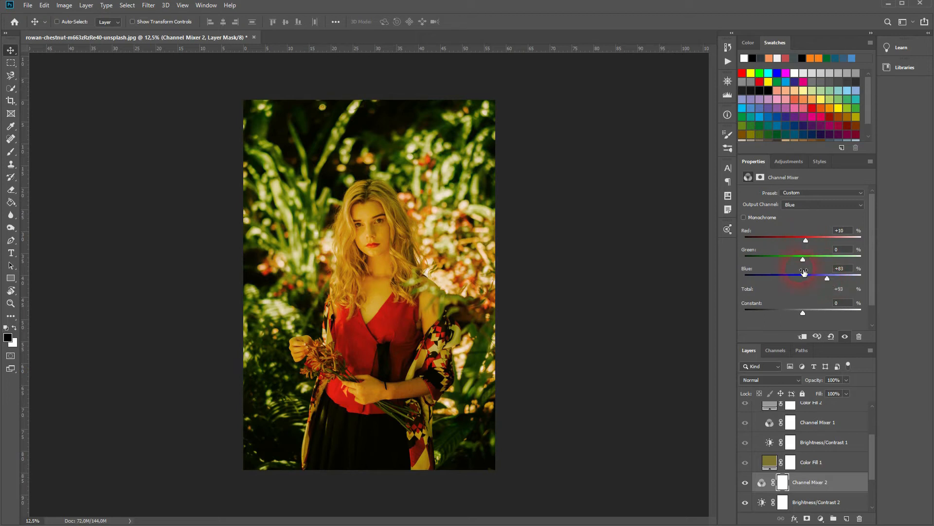
left_click_drag(802, 260, 805, 259)
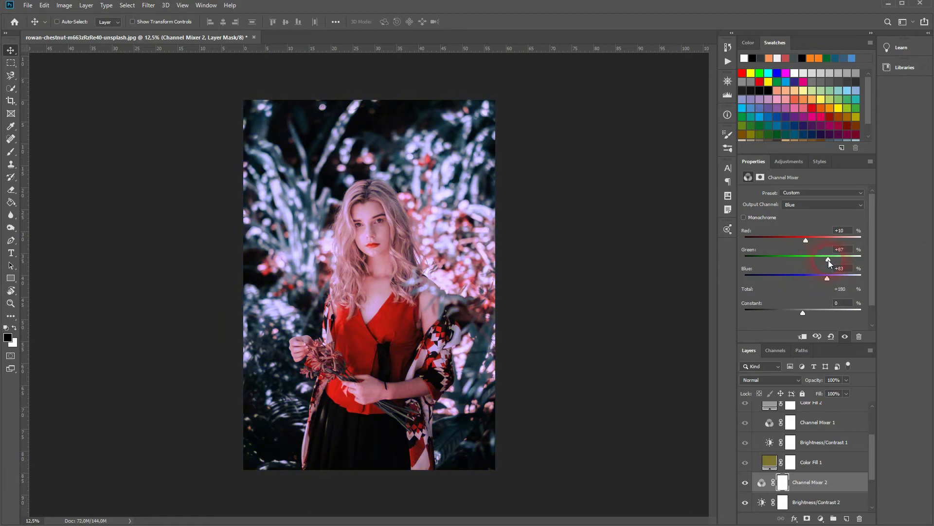
left_click_drag(827, 261, 827, 261)
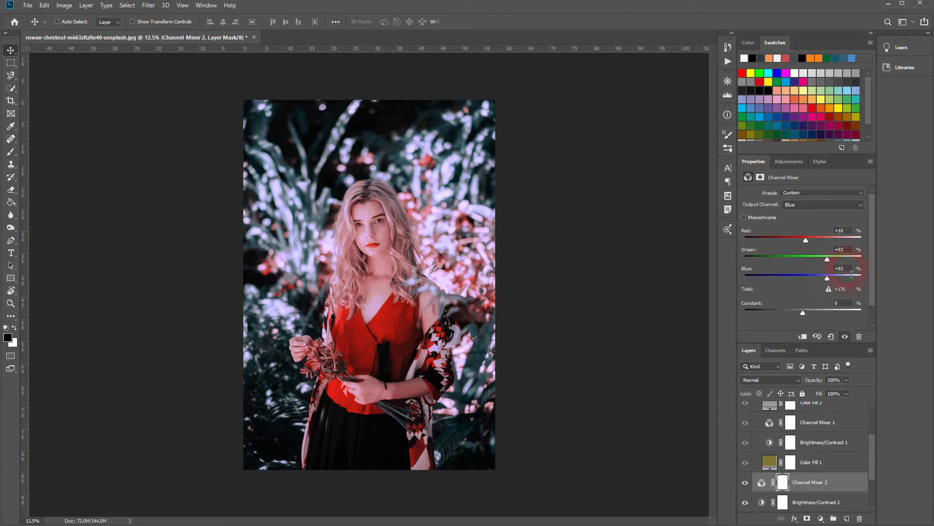
left_click(845, 422)
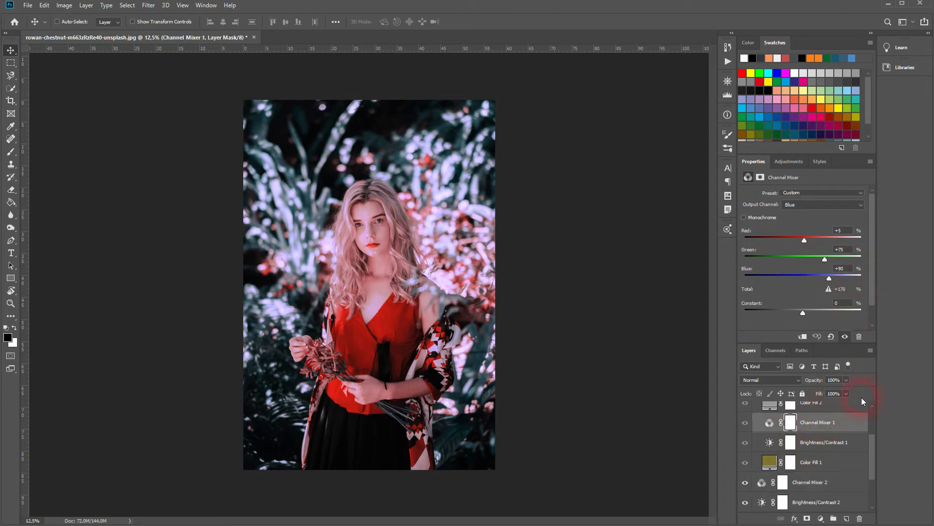
left_click(829, 482)
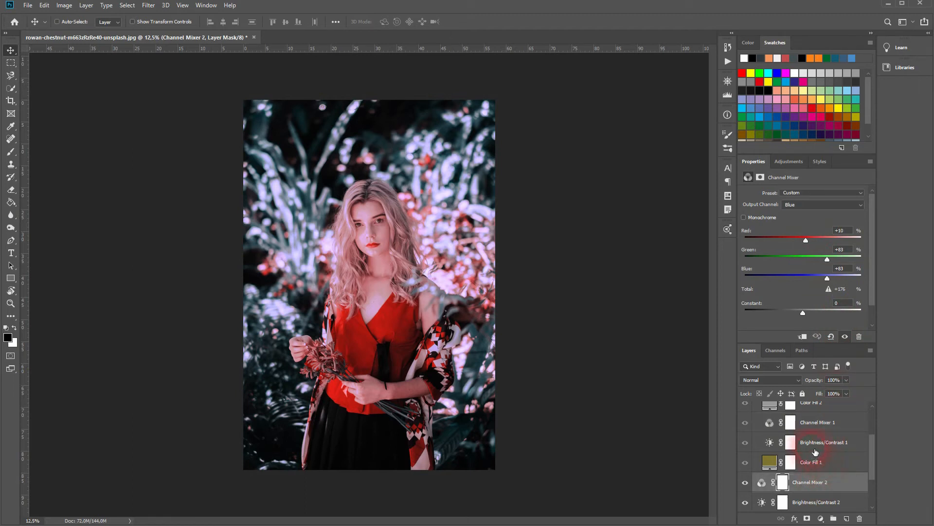
Add a light gray solid color fill layer above Channel Mixer 2
left_click(821, 518)
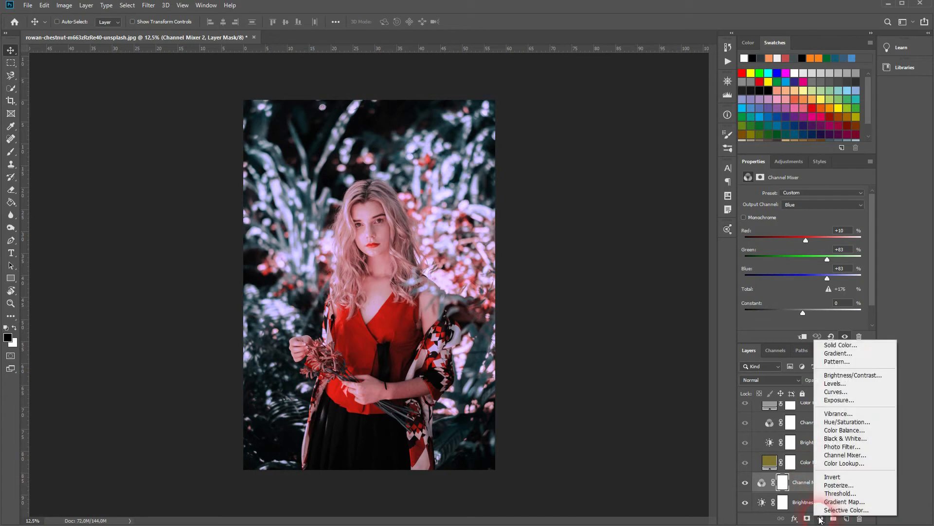
left_click(856, 337)
left_click_drag(652, 385, 581, 368)
left_click(840, 329)
Set the new gray fill layer's blend mode to Lighten and its opacity to 17%
left_click(774, 378)
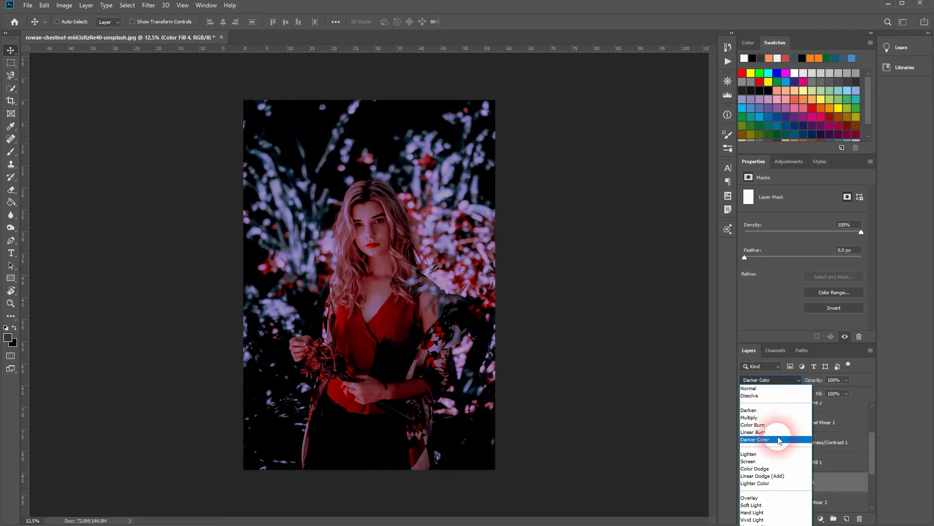
left_click(784, 454)
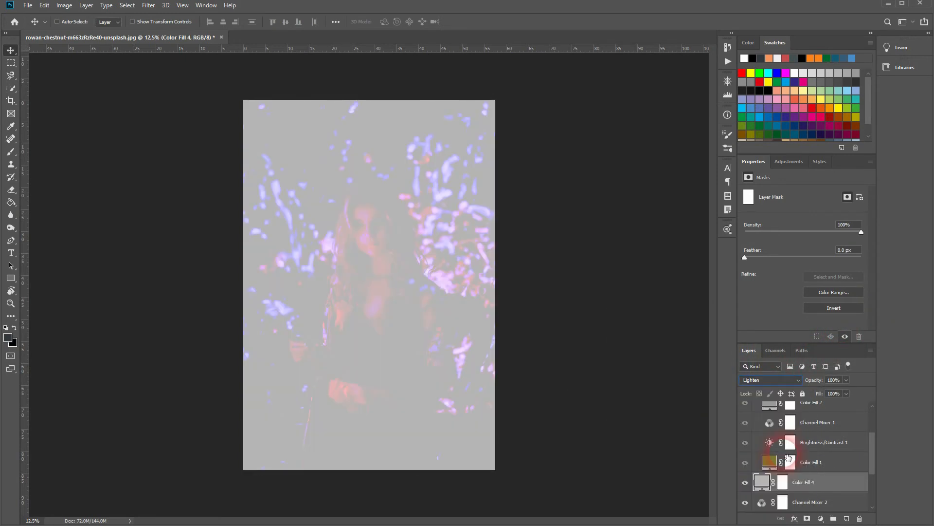
left_click_drag(817, 380, 695, 392)
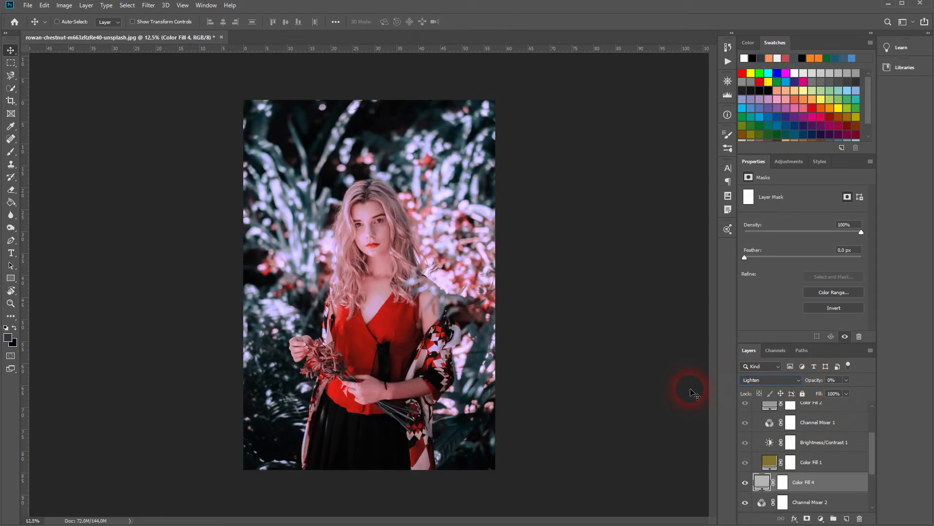
left_click_drag(822, 383, 827, 384)
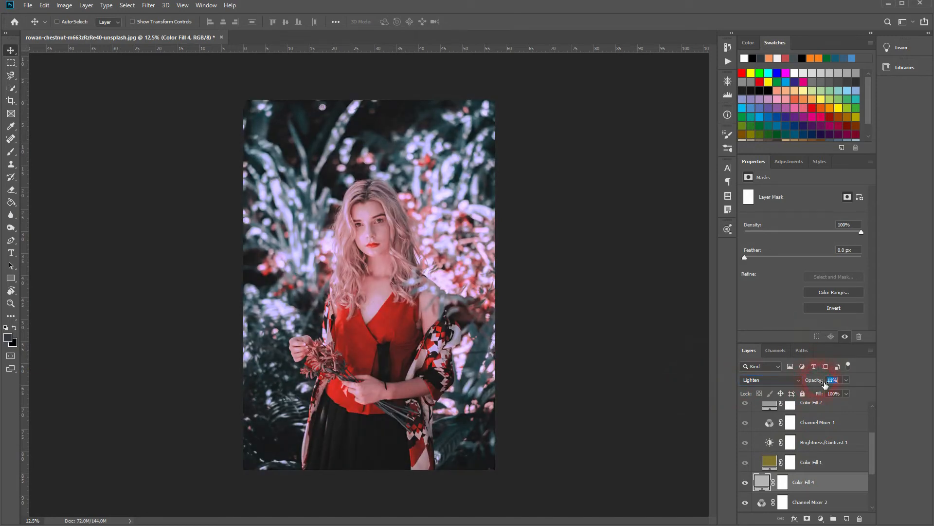
left_click_drag(827, 385, 828, 386)
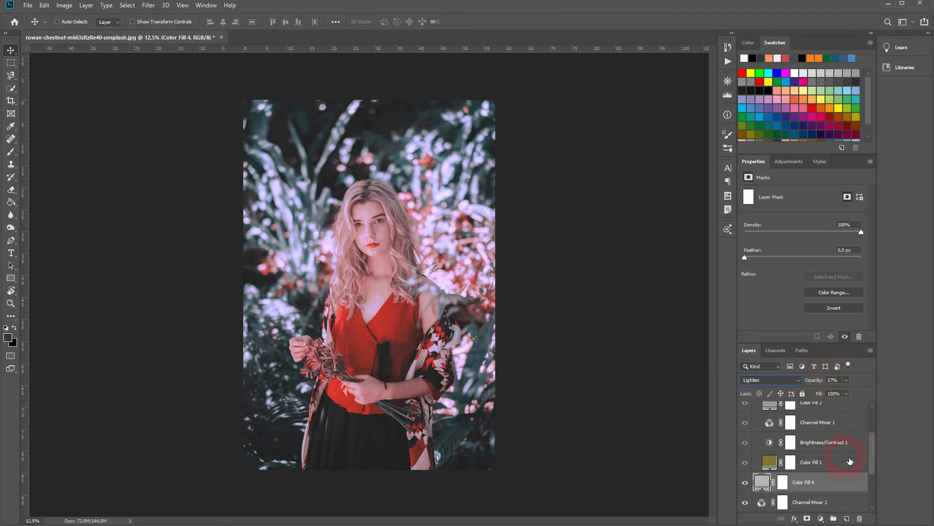
Add a Vibrance adjustment layer above the gray fill and set its Vibrance to +100
scroll(849, 457, "up", 2)
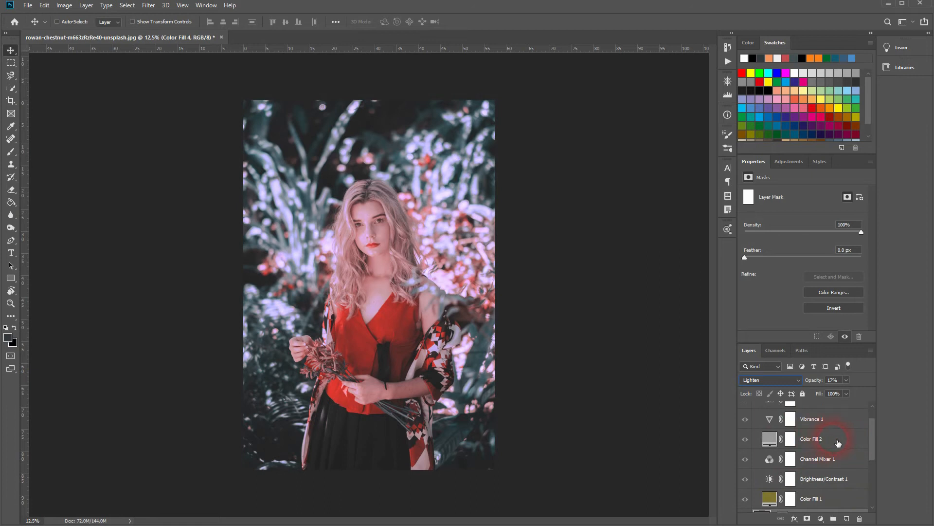
scroll(842, 487, "down", 3)
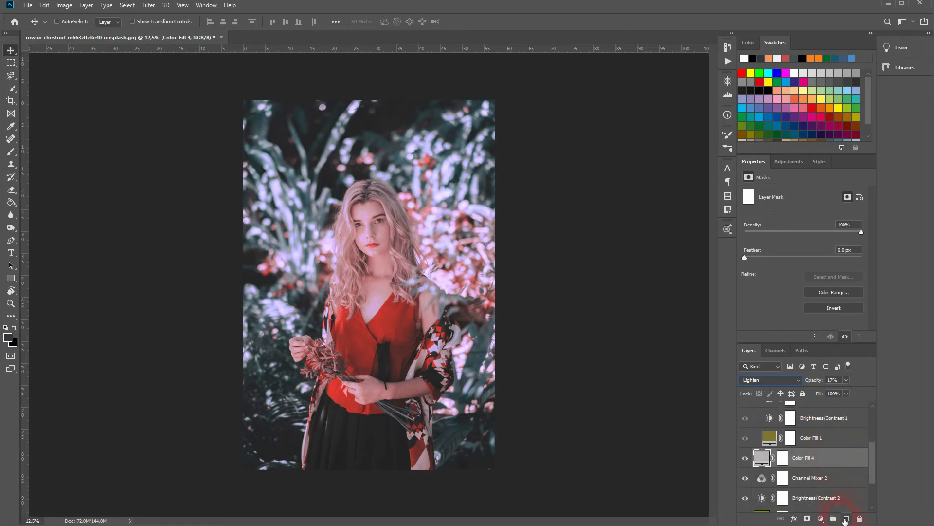
left_click(821, 519)
left_click(854, 415)
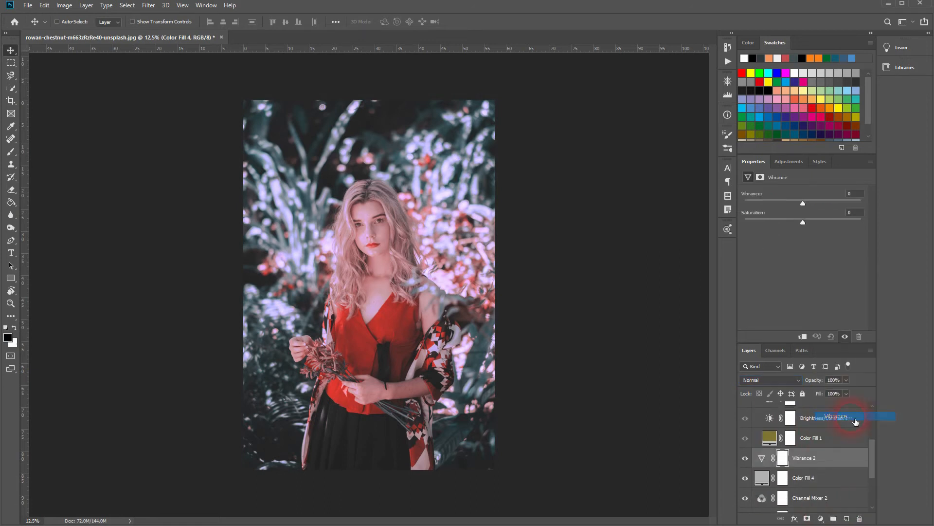
left_click_drag(801, 203, 895, 217)
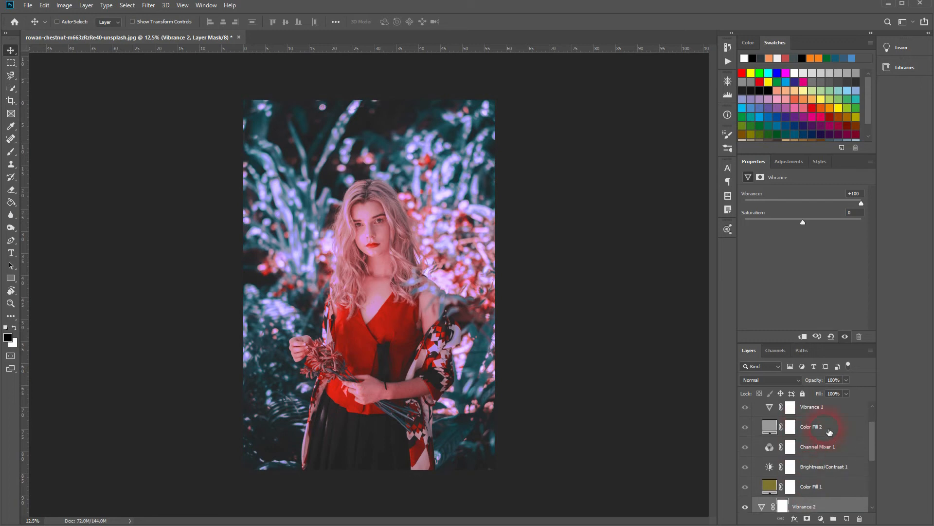
Recolor Color Fill 3 to a muted olive with saturation 72% and brightness 52%, fine-tuning its yellow hue
scroll(827, 440, "down", 2)
scroll(834, 439, "down", 2)
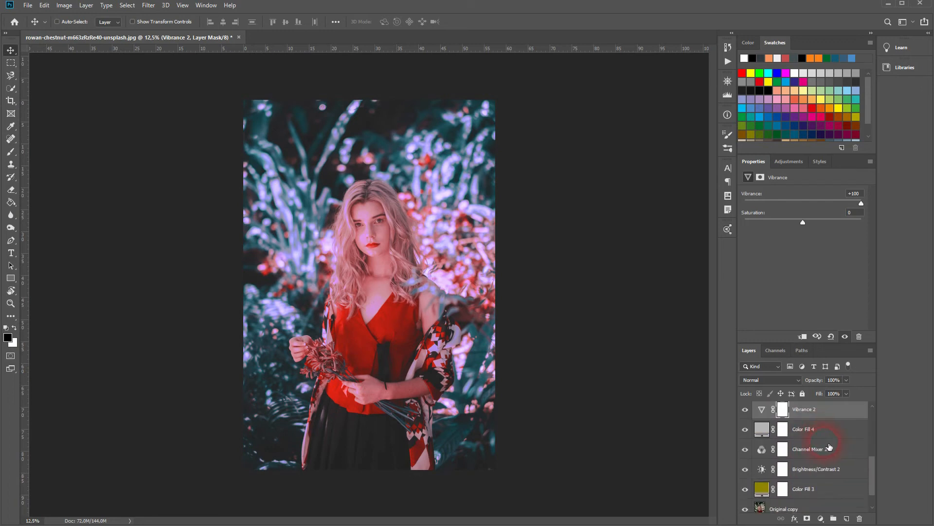
left_click(814, 491)
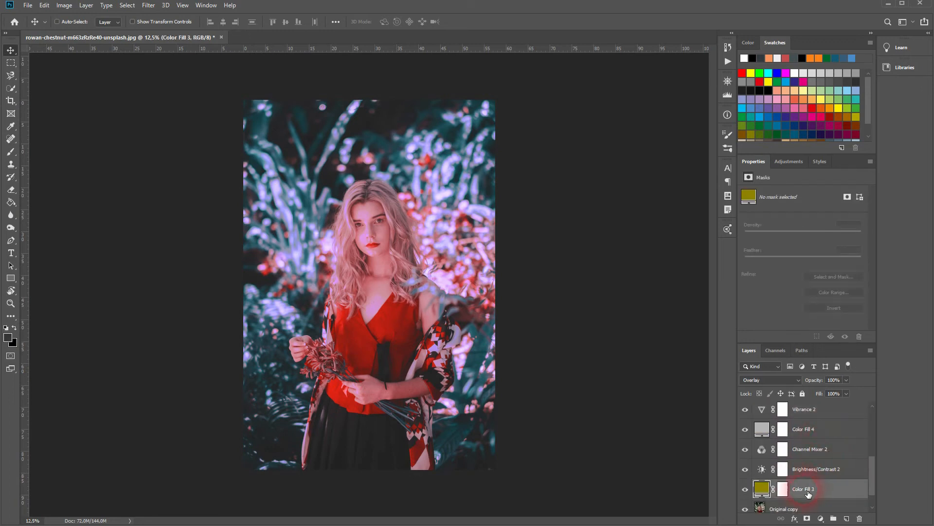
double_click(761, 488)
mouse_move(736, 392)
left_mouse_down()
mouse_move(673, 383)
mouse_move(682, 350)
mouse_move(687, 387)
mouse_move(702, 398)
mouse_move(699, 391)
left_mouse_up()
left_click(776, 405)
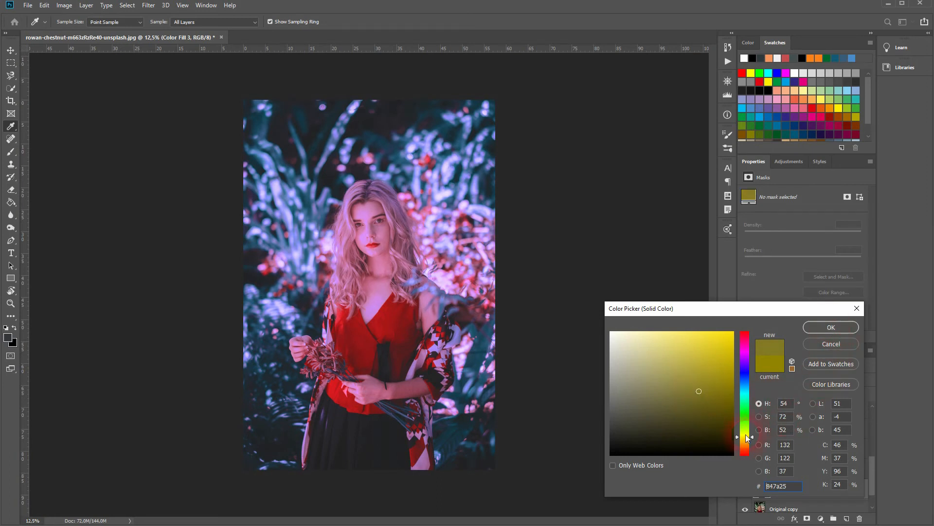
mouse_move(753, 437)
left_mouse_down()
mouse_move(753, 451)
mouse_move(752, 440)
left_mouse_up()
left_click(830, 327)
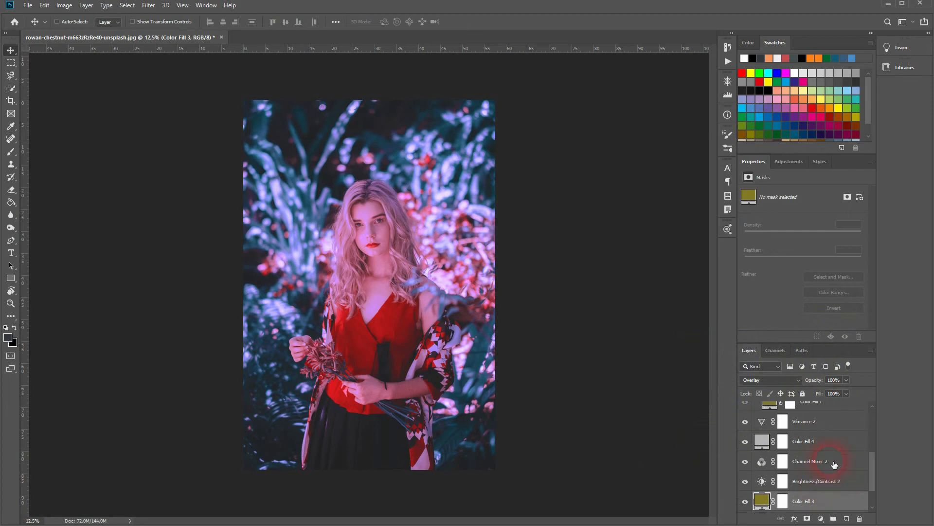
Add a Curves adjustment above Vibrance 2 and shape a gentle S-curve with shadow, midtone and highlight points
scroll(835, 462, "up", 1)
left_click(834, 435)
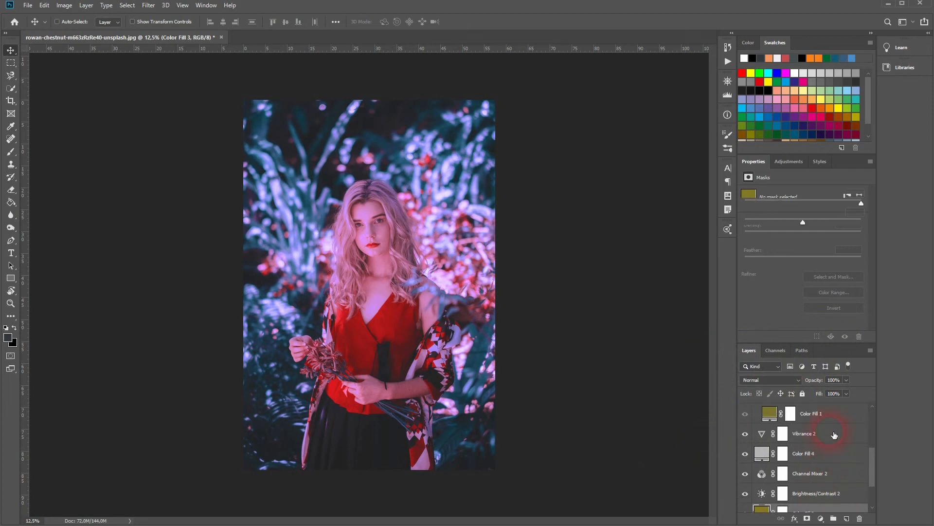
left_click(821, 518)
left_click(839, 396)
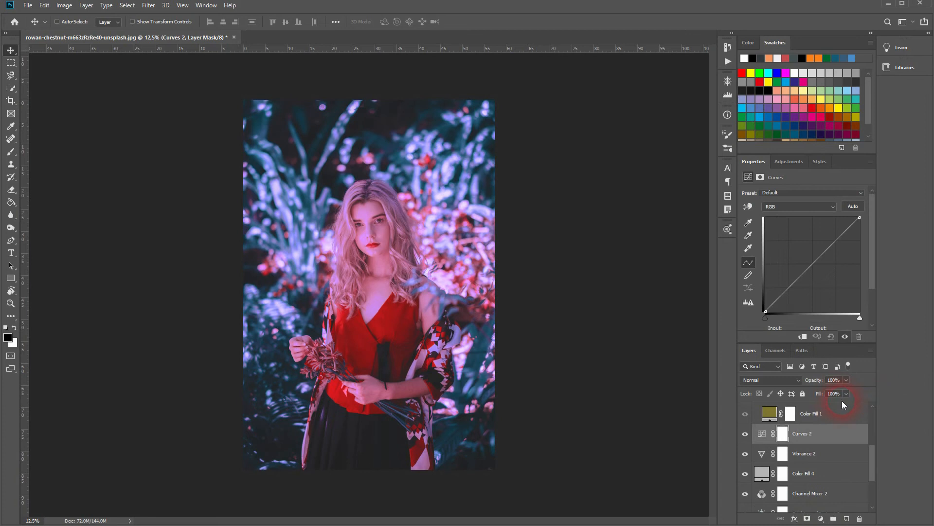
left_click_drag(767, 317, 793, 296)
left_click(834, 241)
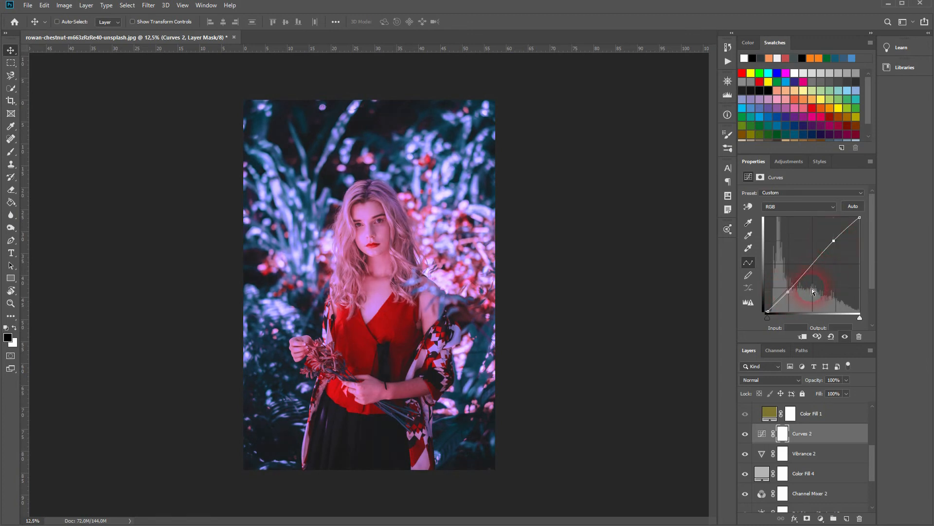
left_click(811, 265)
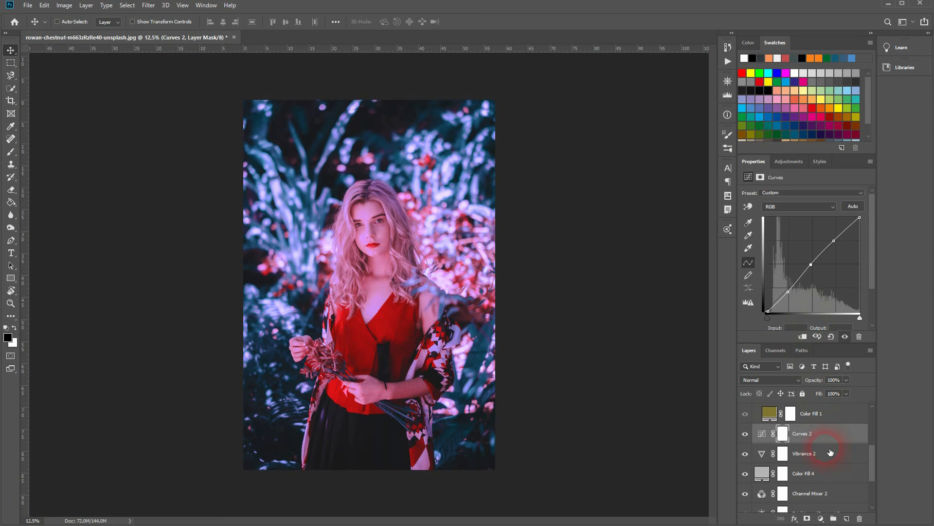
Set the brightness of Brightness/Contrast 2 to 19 and ease the black point of Curves 2 slightly back toward the darkest end
scroll(831, 452, "down", 2)
left_click(831, 487)
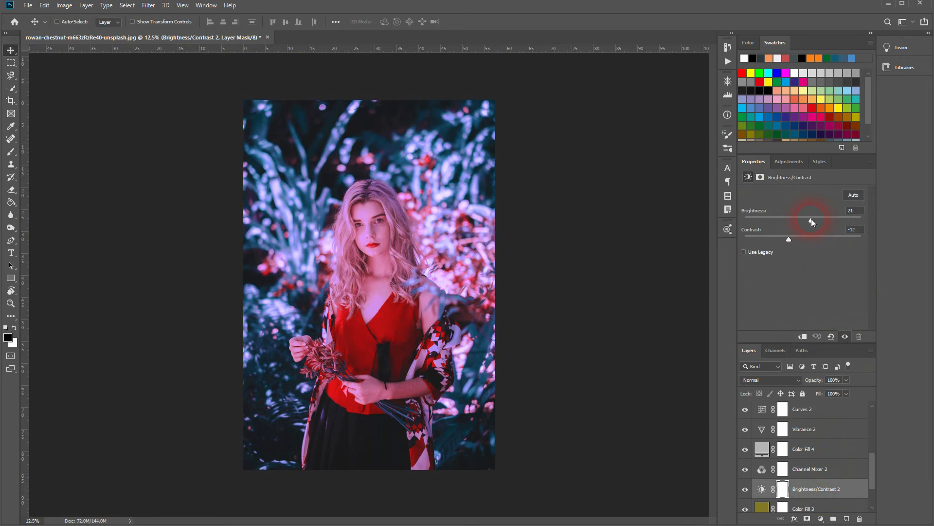
scroll(833, 474, "up", 2)
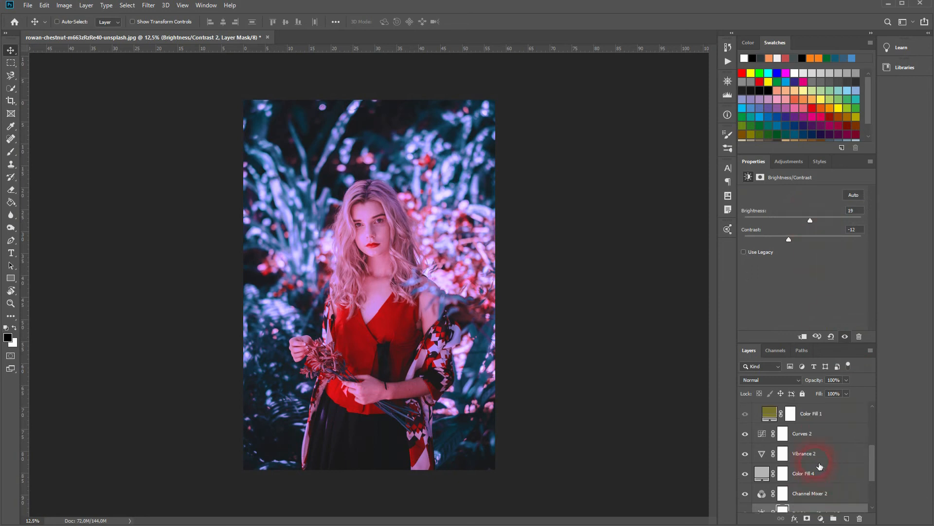
left_click(830, 434)
left_click_drag(779, 315, 768, 315)
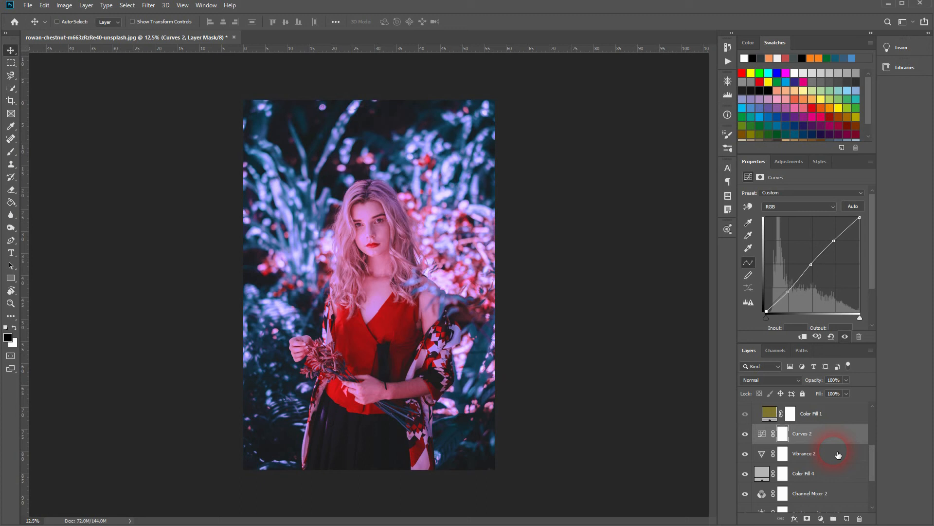
Group all the new grading layers from Curves 2 down to Color Fill 3
scroll(838, 454, "down", 3)
left_click(828, 474, "shift")
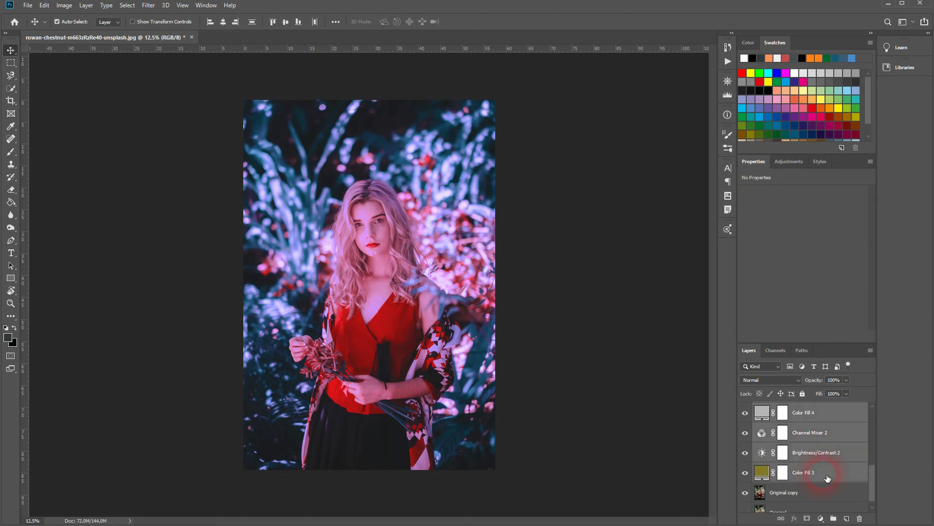
key("ctrl+g")
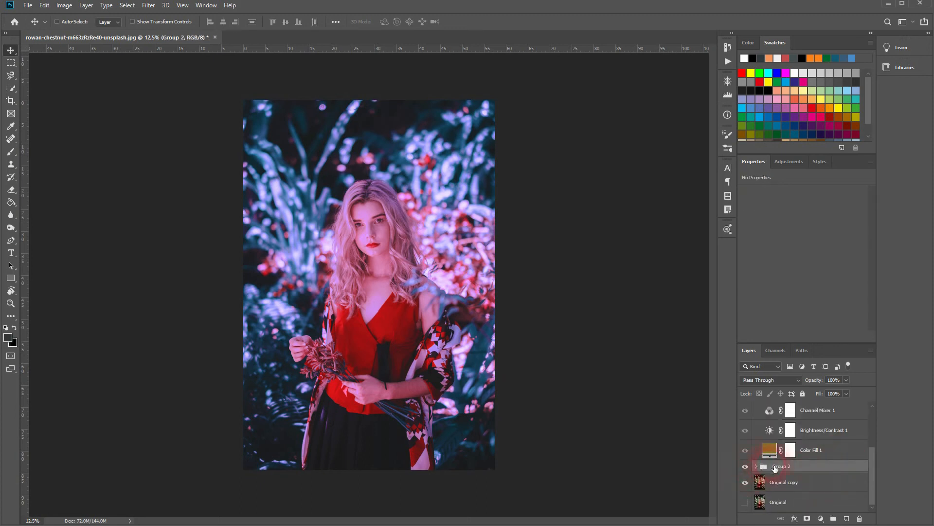
Collapse Group 1 and select the Color Fill 3 layer inside the expanded Group 2
scroll(812, 466, "up", 6)
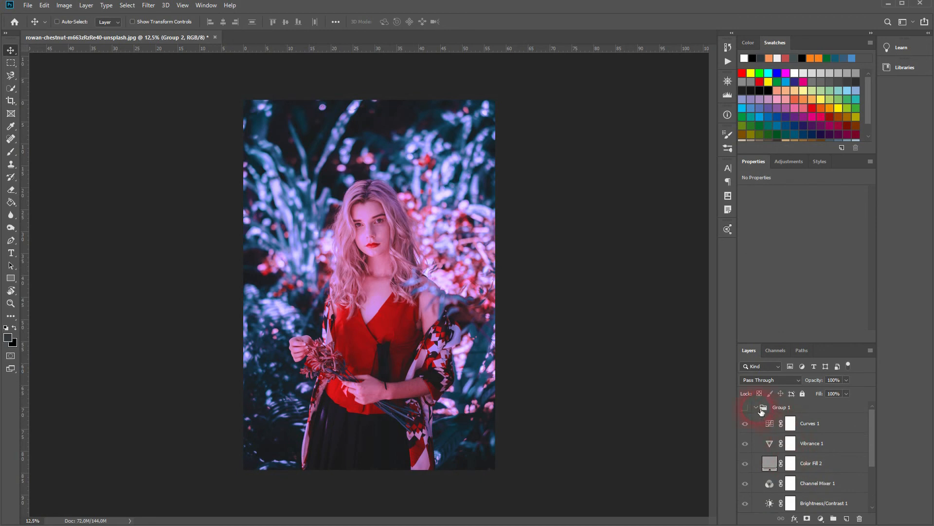
left_click(757, 408)
left_click(757, 419)
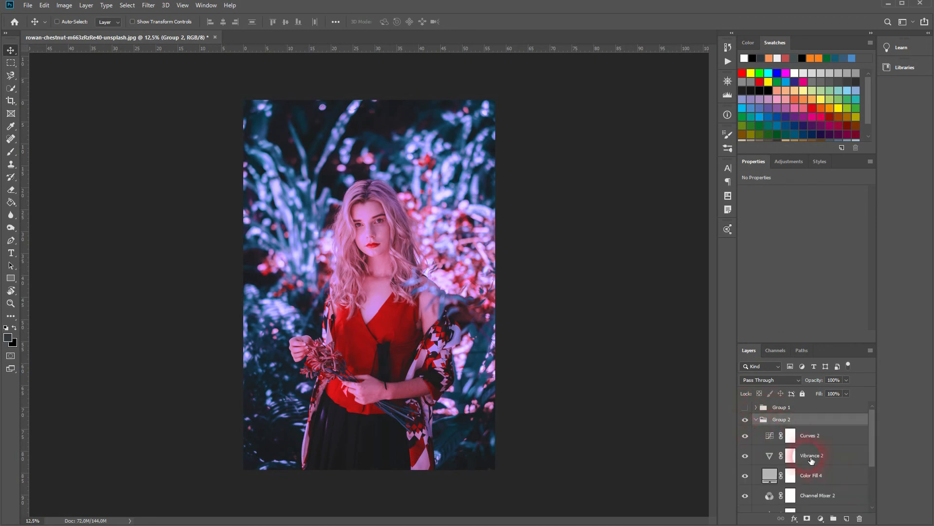
scroll(811, 460, "down", 3)
left_click(830, 465)
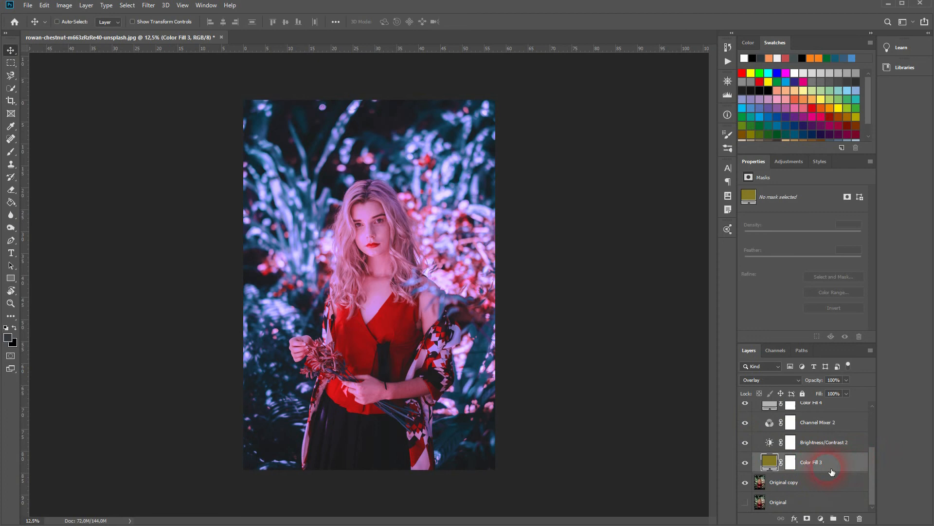
Check the fill color of Color Fill 3 without changing it, and display the settings of Brightness/Contrast 2
double_click(769, 462)
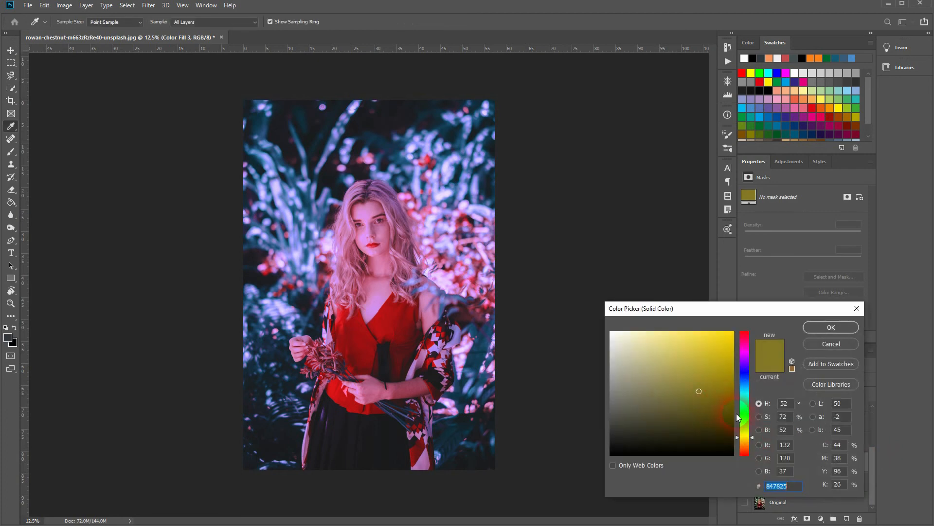
left_click(837, 343)
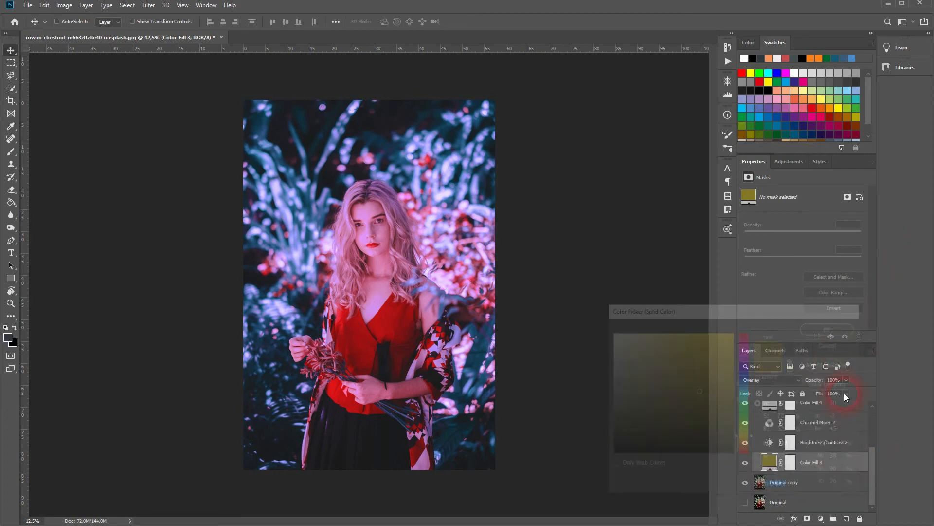
left_click(840, 444)
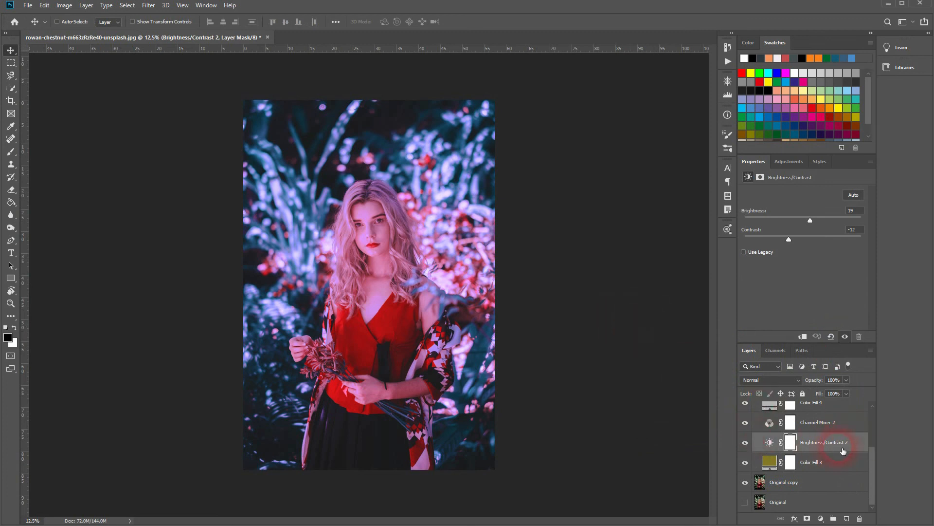
Examine the Channel Mixer 2 values for the Red, Green and Blue output channels
left_click(832, 424)
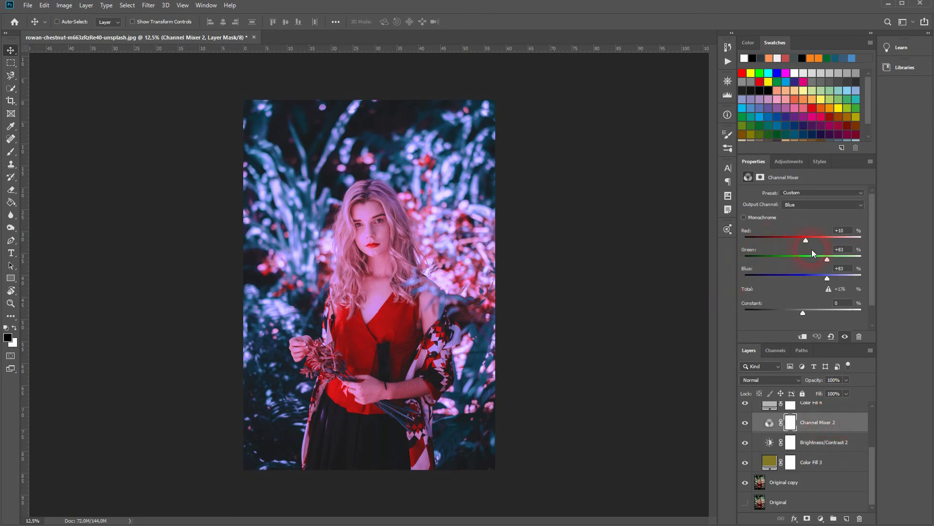
left_click(828, 205)
left_click(830, 214)
left_click(852, 203)
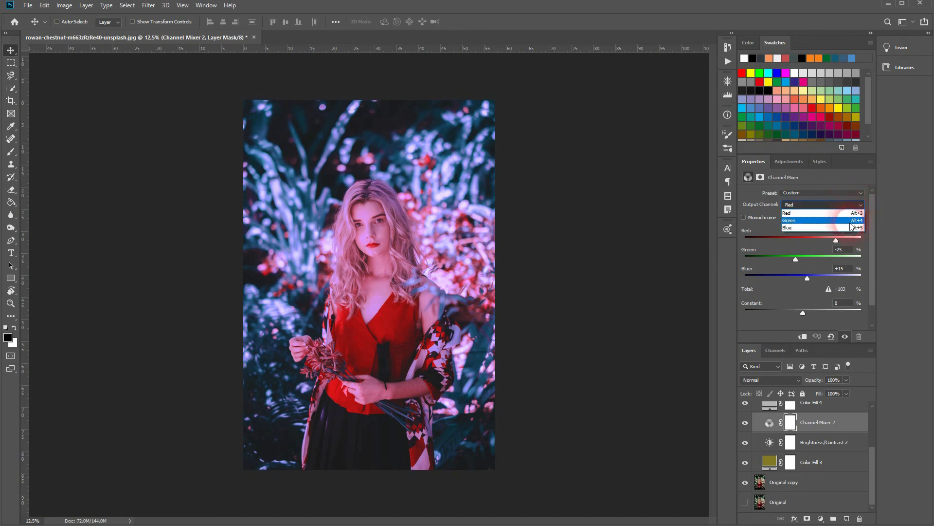
left_click(832, 221)
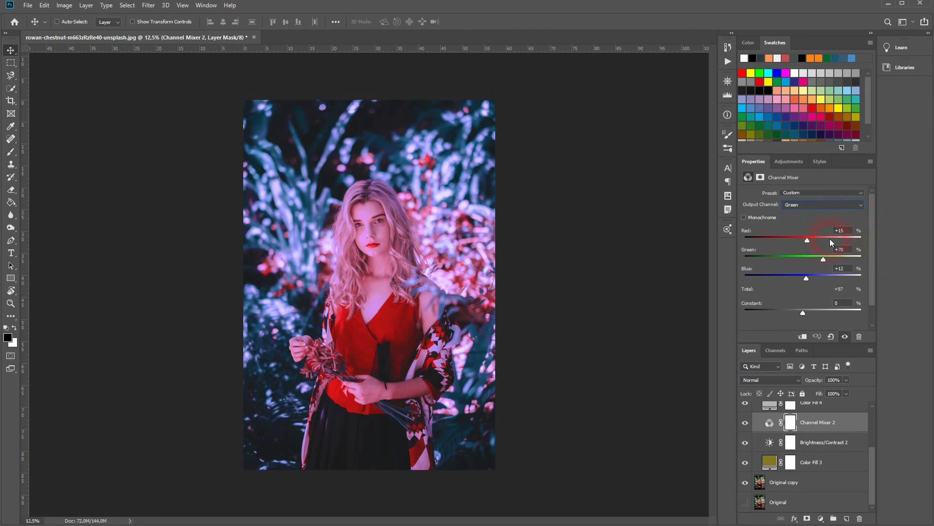
left_click(826, 204)
left_click(825, 227)
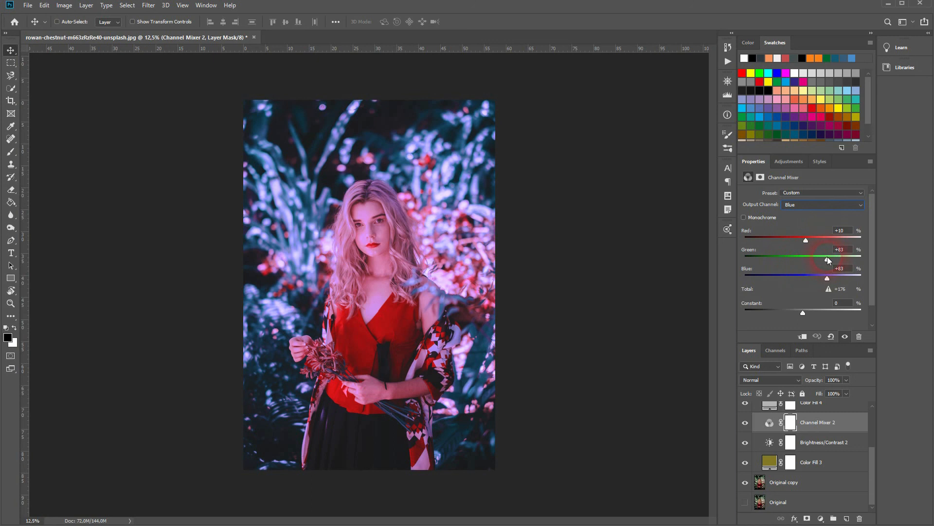
Check the fill color, blend mode and opacity of Color Fill 4 without changing them
scroll(847, 428, "up", 2)
left_click(832, 427)
double_click(769, 426)
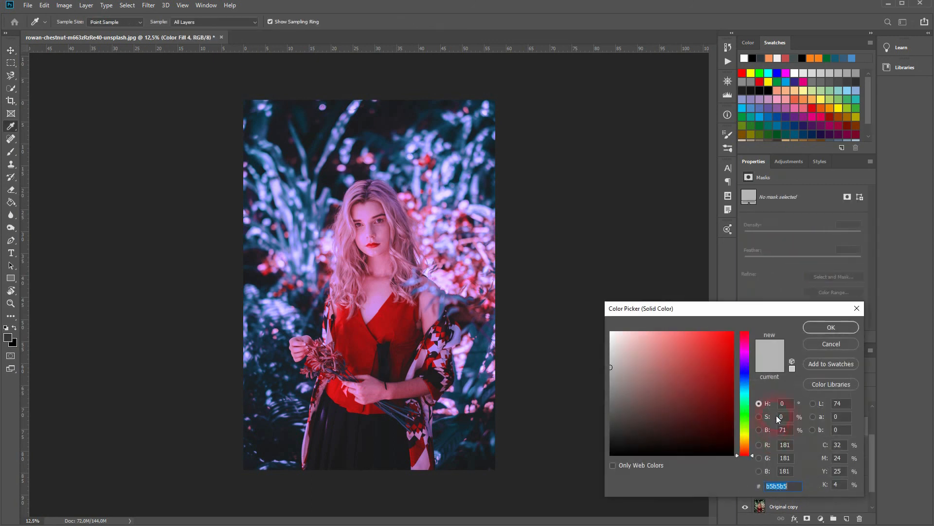
left_click(846, 343)
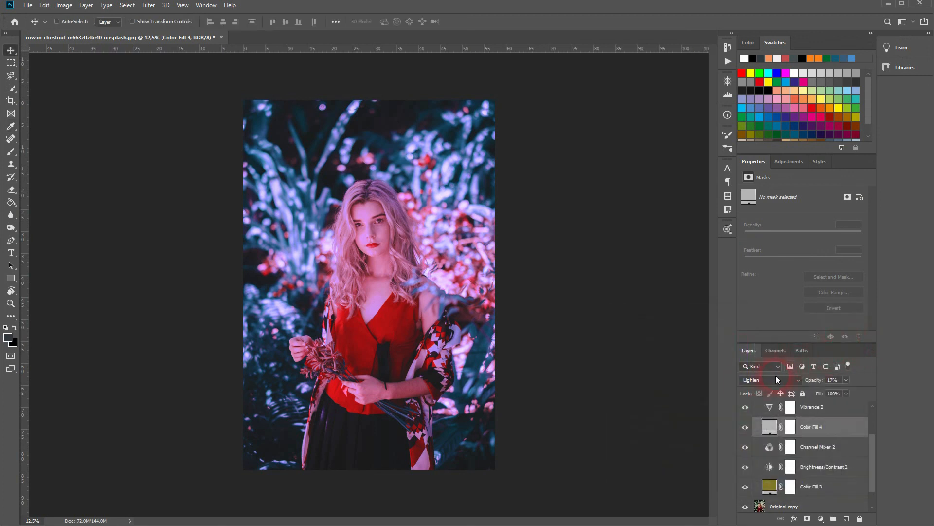
Review the Vibrance 2 settings, the blend mode of Color Fill 3 and the curve shape of Curves 2
scroll(832, 440, "up", 3)
left_click(833, 453)
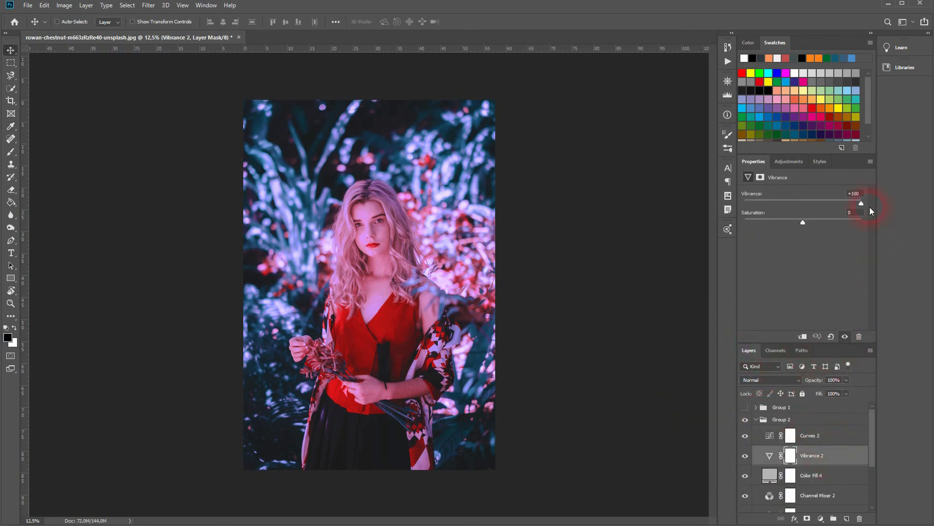
scroll(809, 454, "down", 3)
left_click(787, 463)
scroll(787, 462, "up", 3)
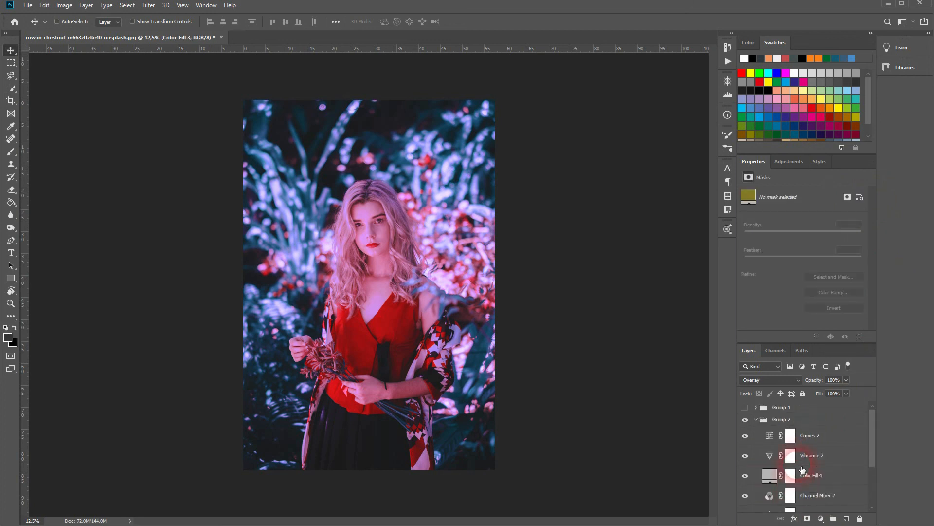
left_click(791, 435)
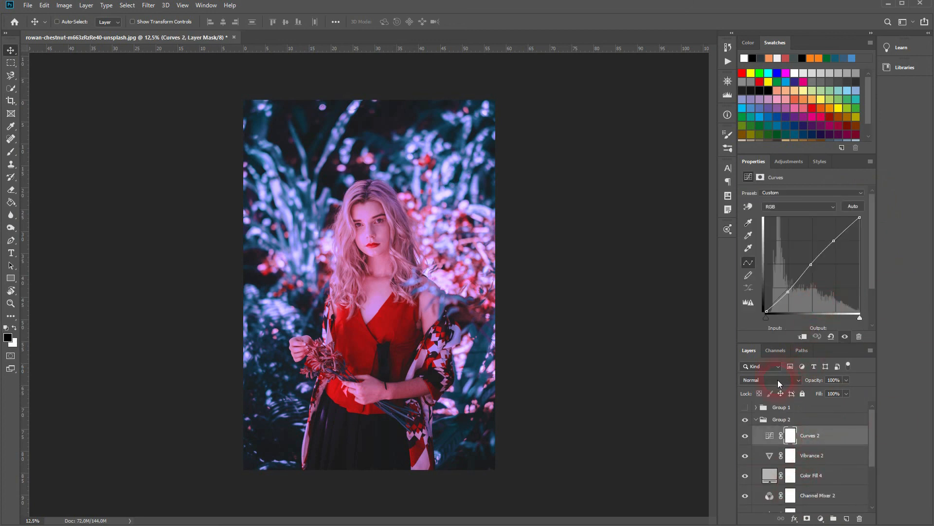
Collapse Group 2 and switch its visibility off and on to compare the photo before and after grading
left_click(757, 420)
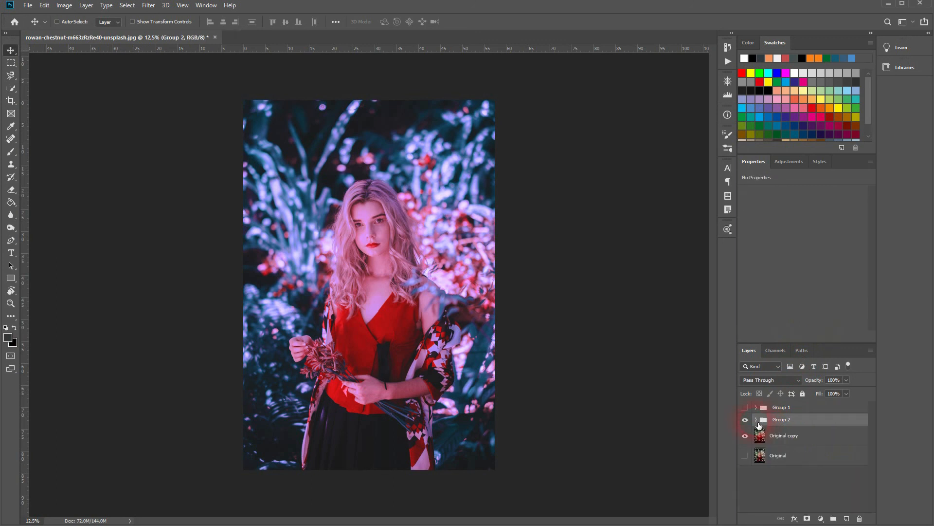
left_click(745, 420)
left_click(752, 422)
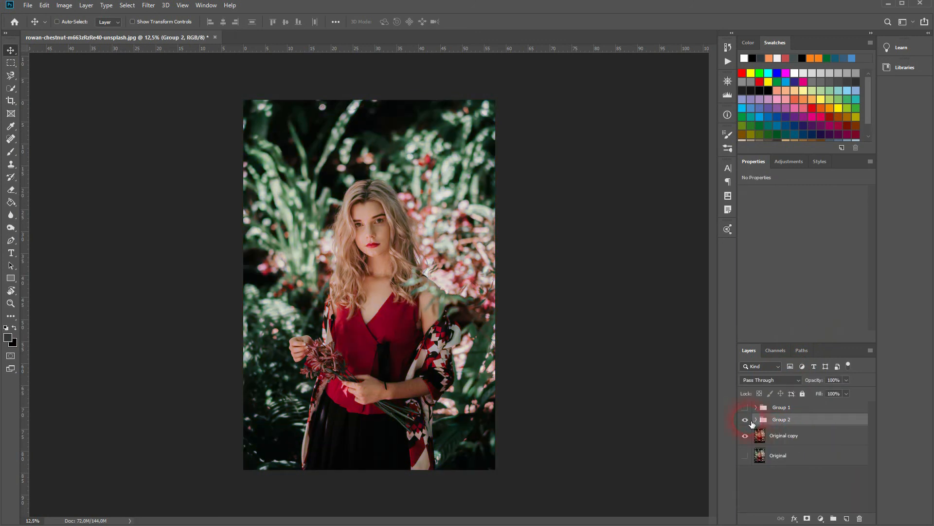